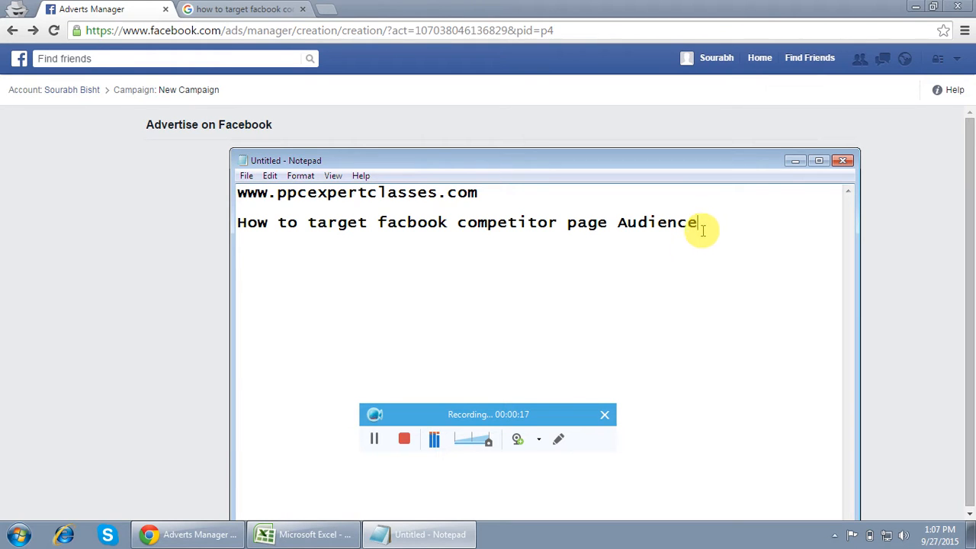
{"action": "left_click_drag", "start_coordinate": [237, 192], "coordinate": [496, 194]}
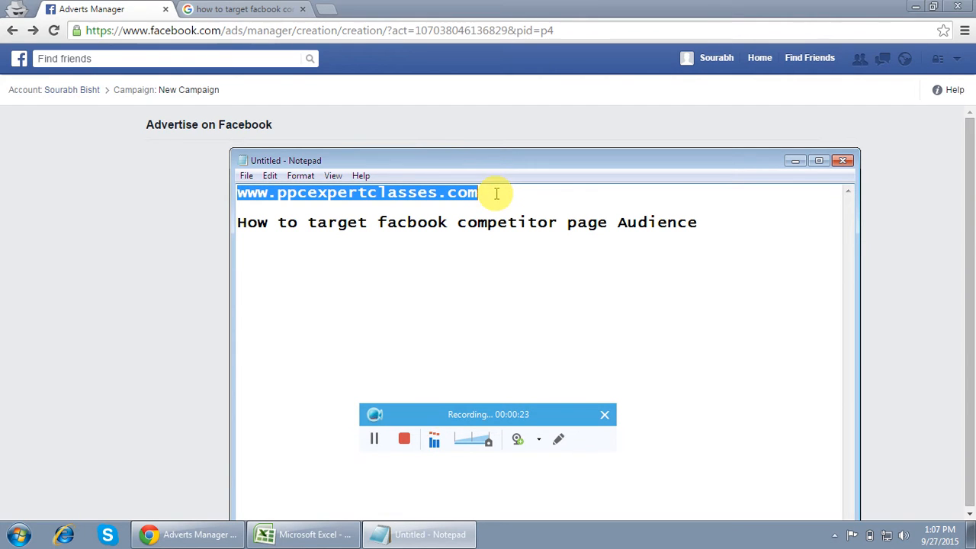
{"action": "left_click", "coordinate": [107, 265]}
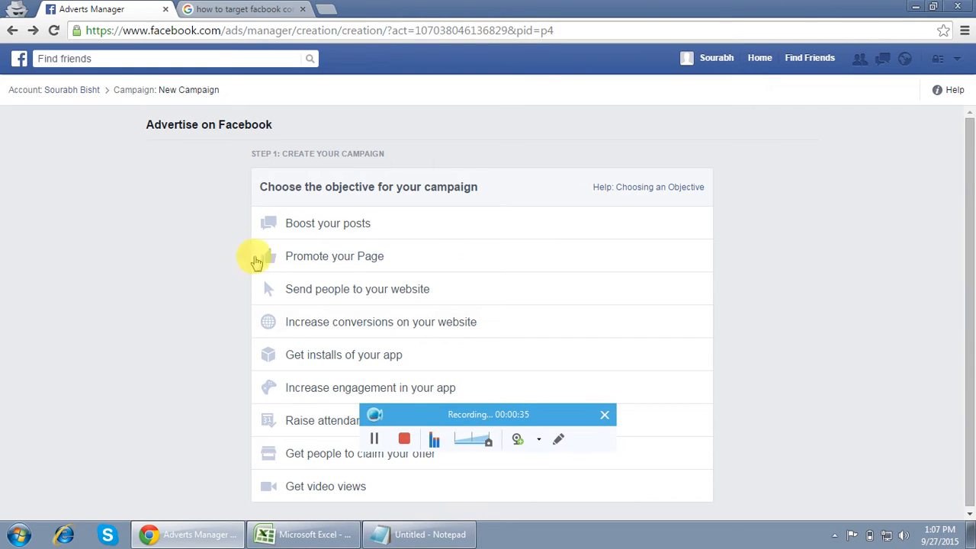
{"action": "left_click", "coordinate": [367, 288]}
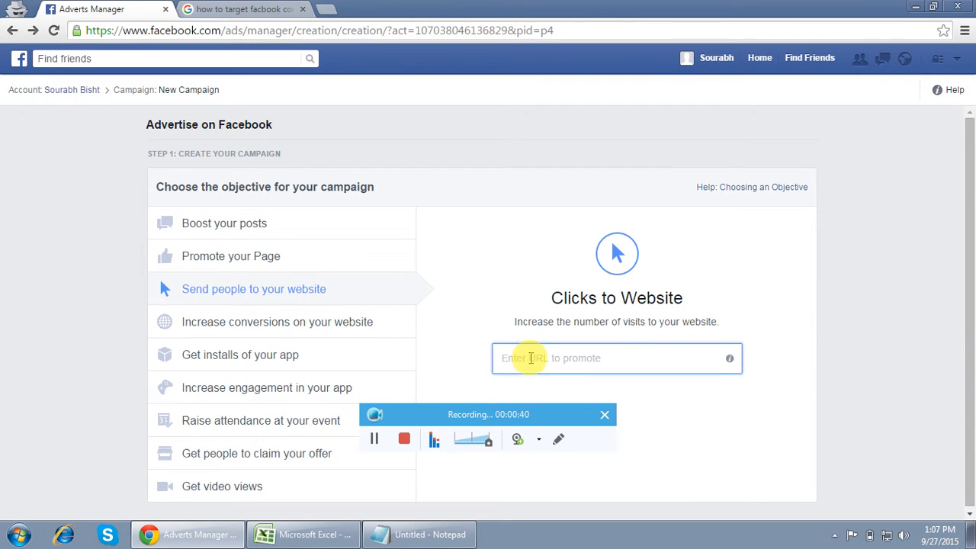
{"action": "type", "text": "www.ppc"}
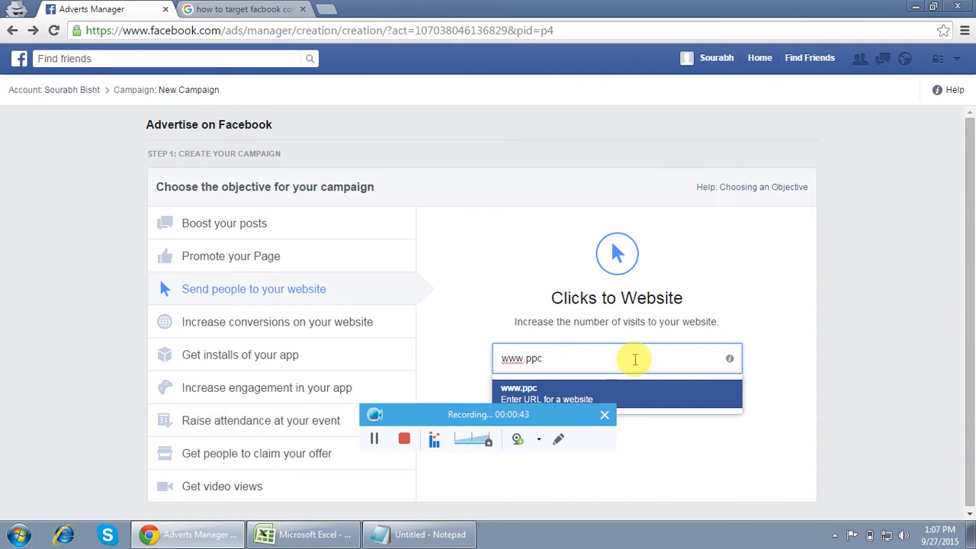
{"action": "type", "text": "expertclasses.com"}
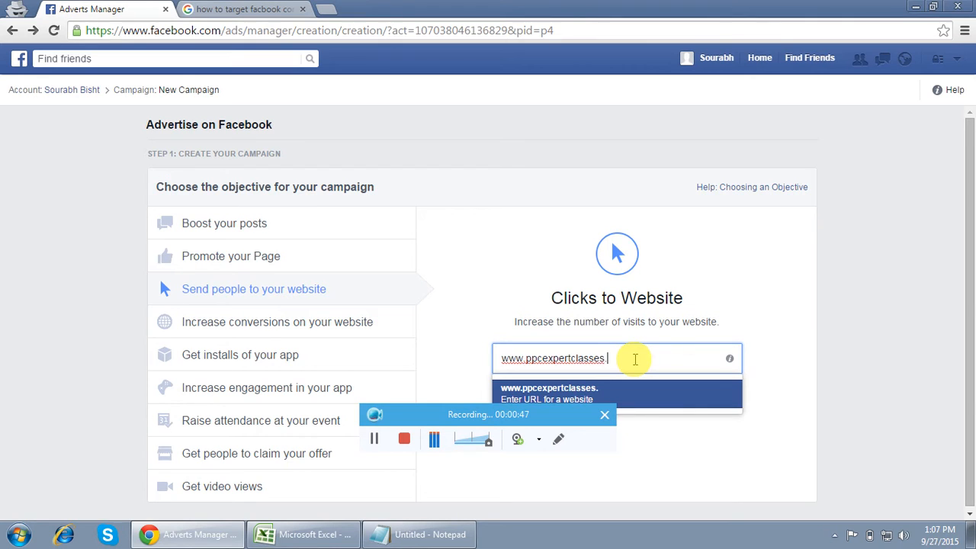
{"action": "left_click", "coordinate": [636, 394]}
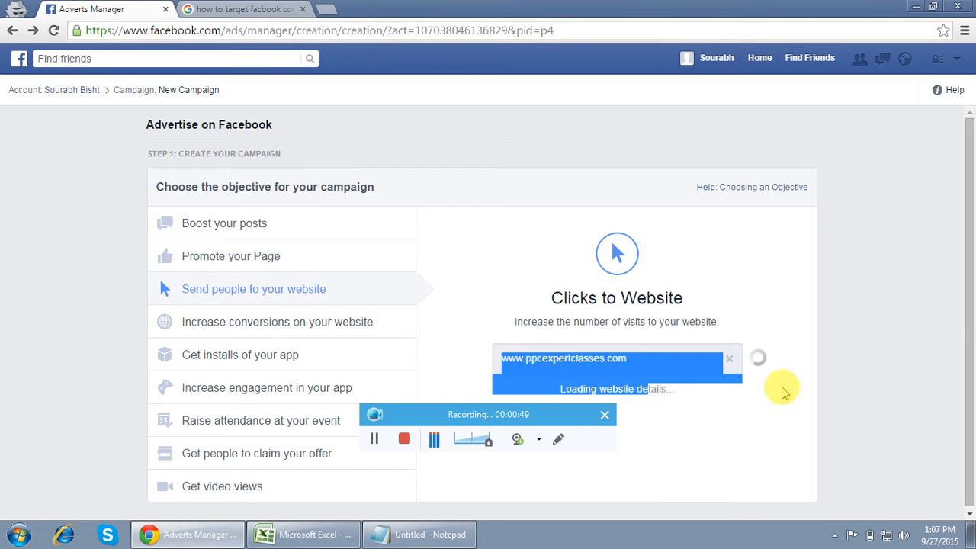
{"action": "left_click_drag", "start_coordinate": [524, 414], "coordinate": [944, 450]}
{"action": "left_click", "coordinate": [624, 410]}
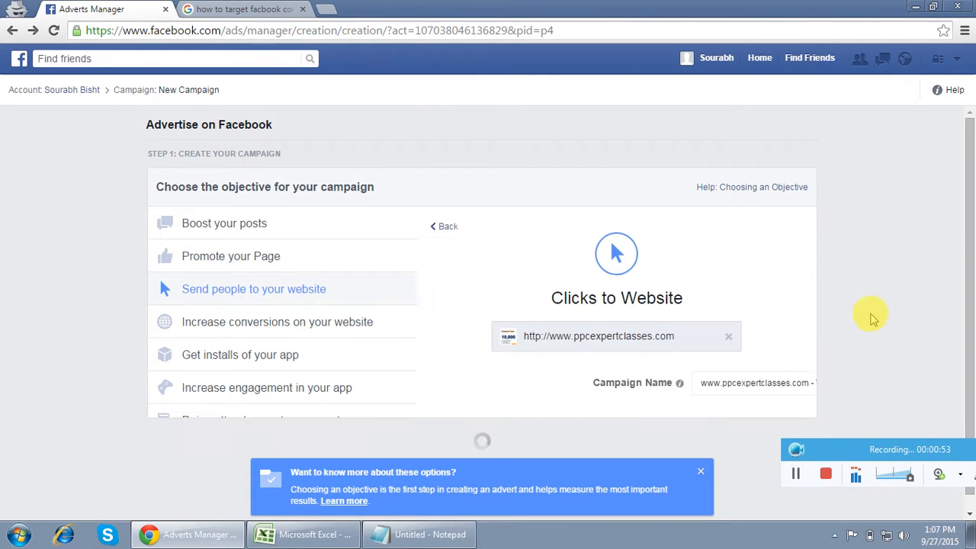
- Examine the campaign's advert account settings and the audience section of the advert set, rechecking the topic note in Notepad
{"action": "scroll", "coordinate": [906, 244], "scroll_direction": "down", "scroll_amount": 2}
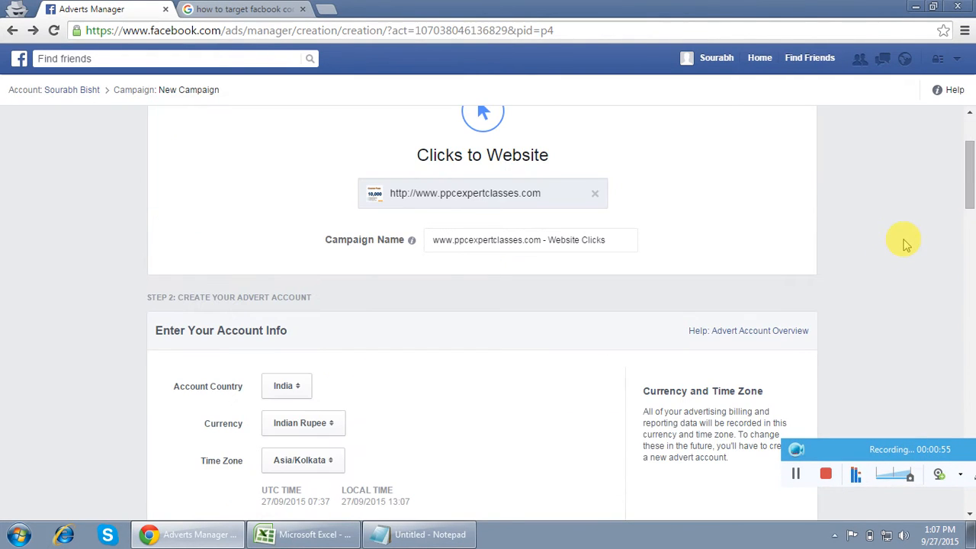
{"action": "scroll", "coordinate": [906, 245], "scroll_direction": "down", "scroll_amount": 2}
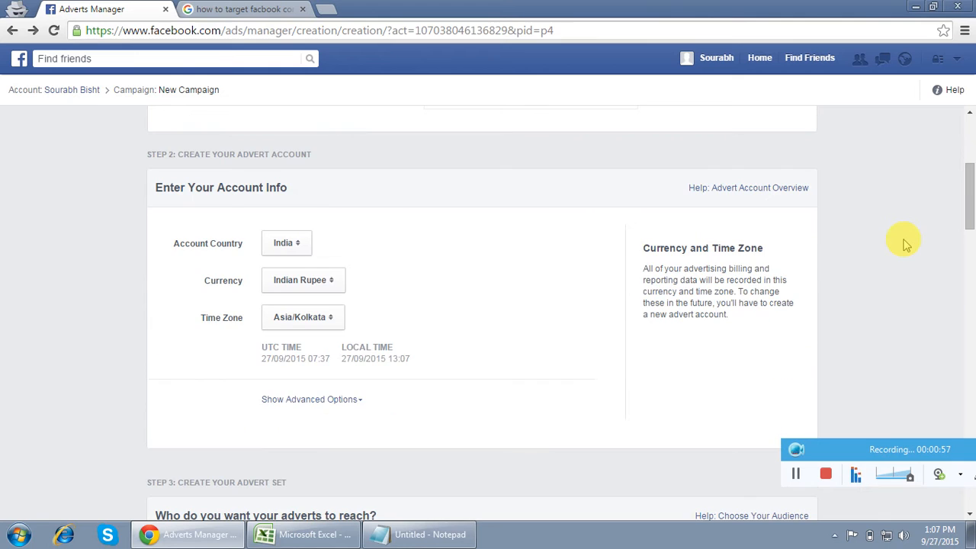
{"action": "scroll", "coordinate": [906, 245], "scroll_direction": "up", "scroll_amount": 2}
{"action": "scroll", "coordinate": [905, 245], "scroll_direction": "down", "scroll_amount": 2}
{"action": "scroll", "coordinate": [905, 245], "scroll_direction": "down", "scroll_amount": 5}
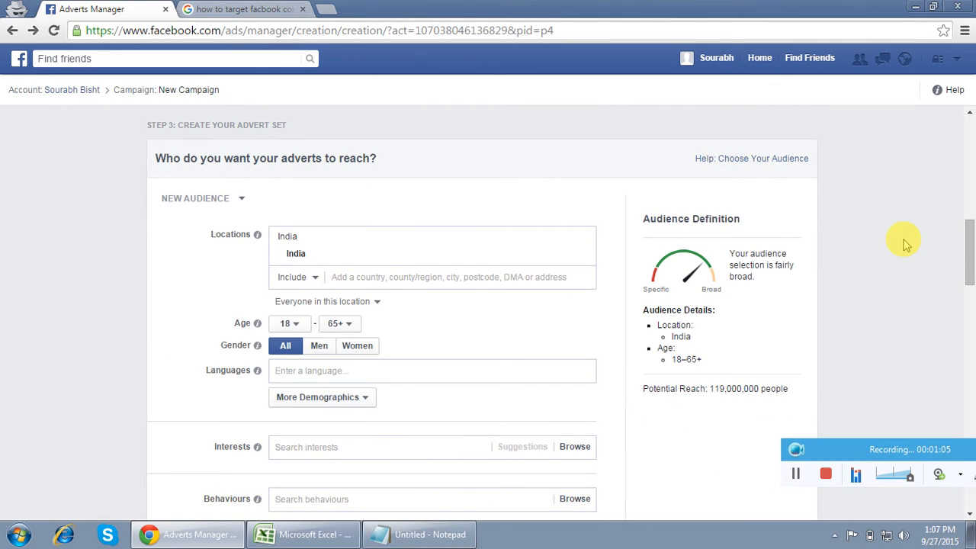
{"action": "left_click", "coordinate": [421, 534]}
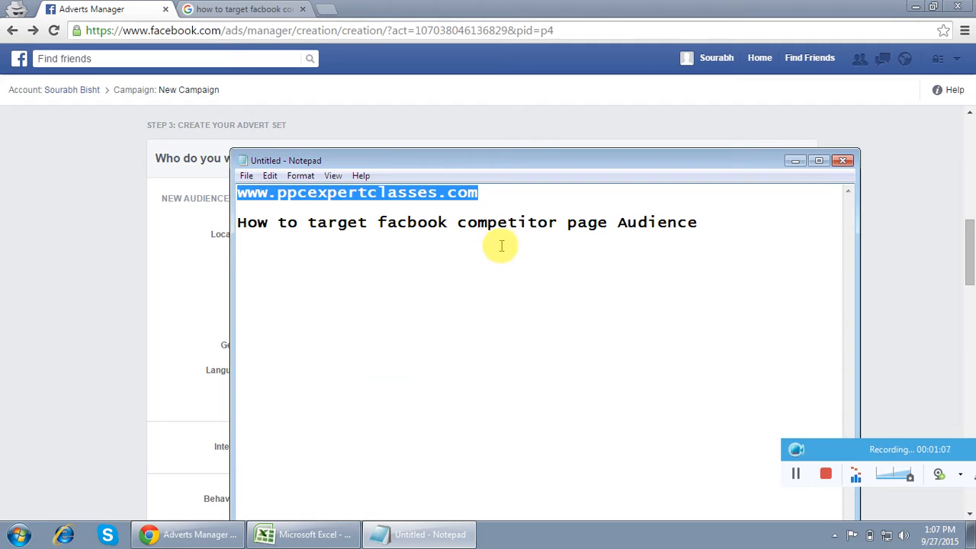
{"action": "left_click", "coordinate": [896, 252]}
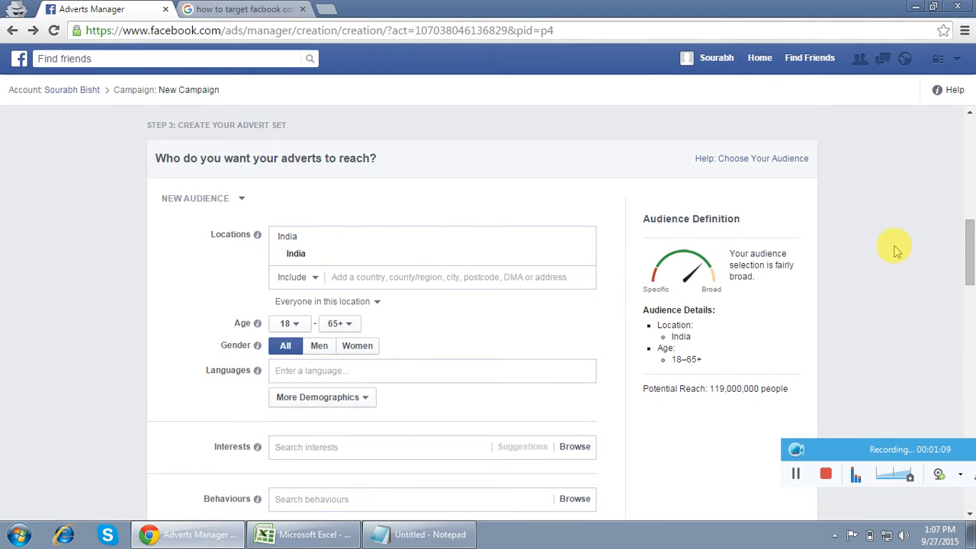
- Add the company 99acres to the audience's interests
{"action": "scroll", "coordinate": [897, 252], "scroll_direction": "down", "scroll_amount": 1}
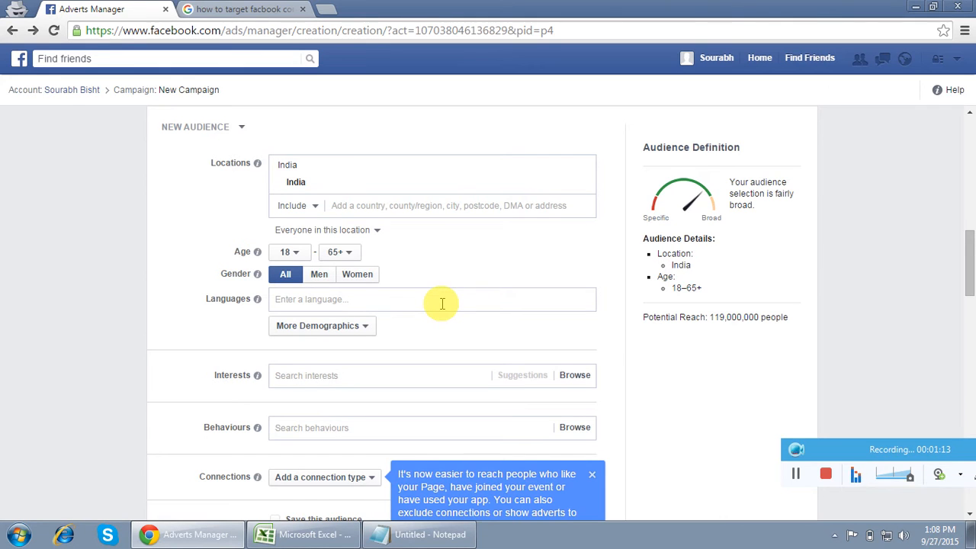
{"action": "scroll", "coordinate": [443, 303], "scroll_direction": "down", "scroll_amount": 2}
{"action": "left_click", "coordinate": [313, 237]}
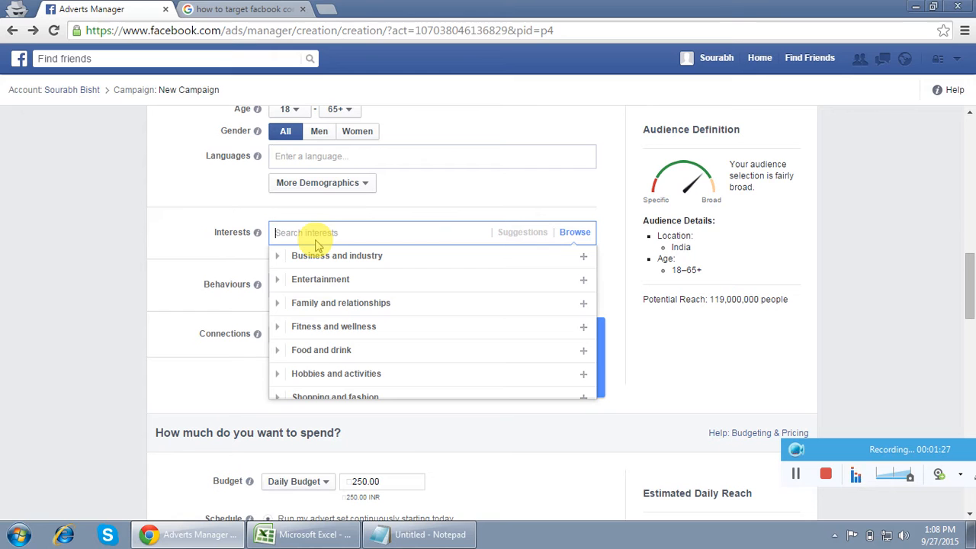
{"action": "type", "text": "99ac"}
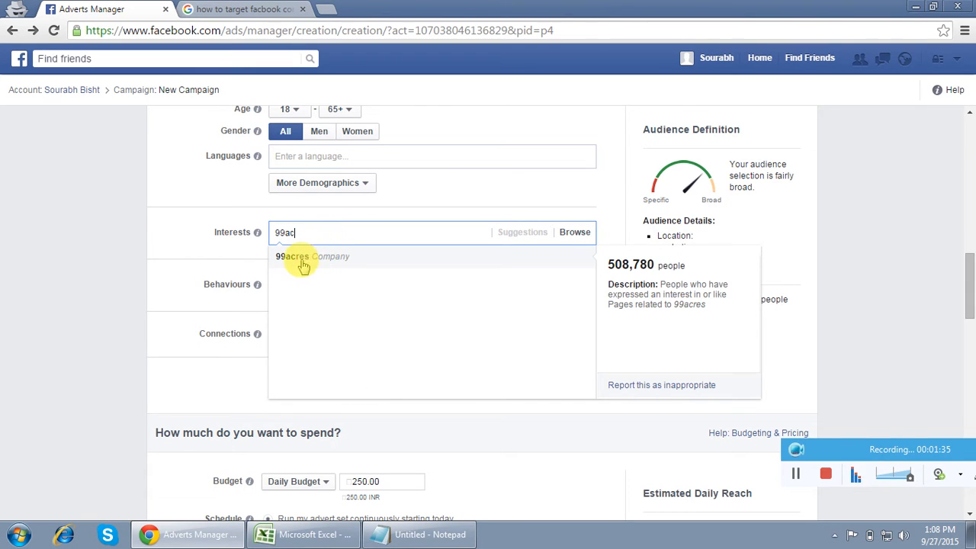
{"action": "left_click", "coordinate": [303, 263]}
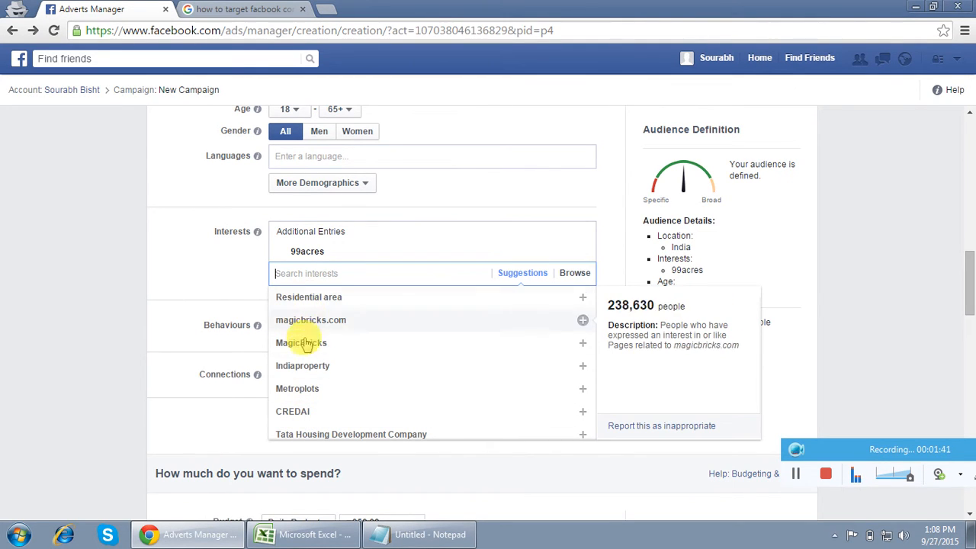
- Add the suggested interests magicbricks.com, Residential area, Real estate development and MagicBricks, and dismiss the tip about connections
{"action": "left_click", "coordinate": [318, 321]}
{"action": "left_click", "coordinate": [319, 343]}
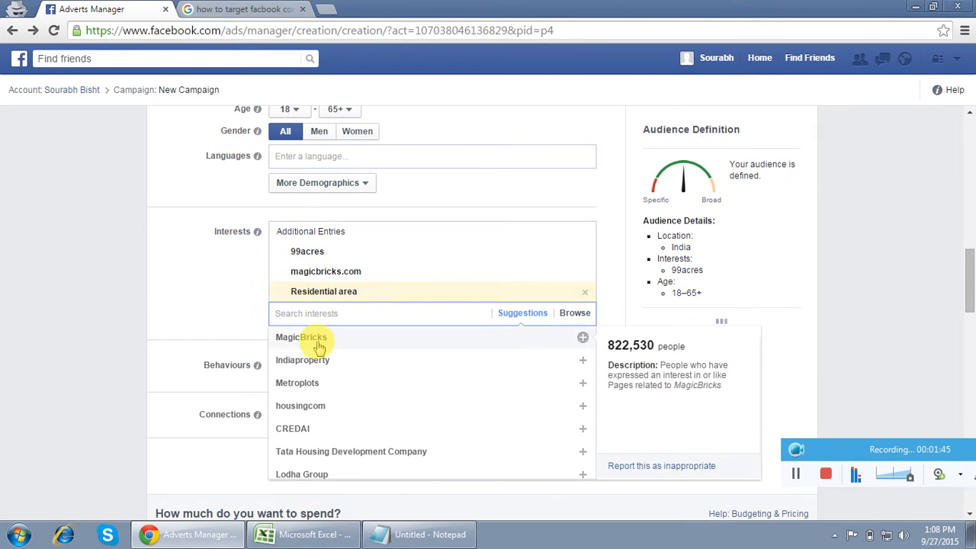
{"action": "left_click", "coordinate": [330, 408]}
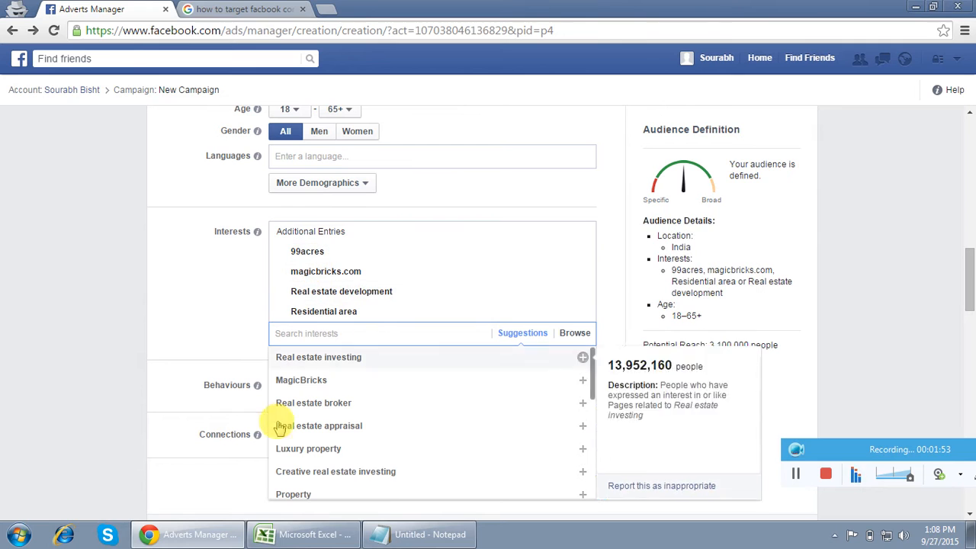
{"action": "left_click", "coordinate": [314, 378]}
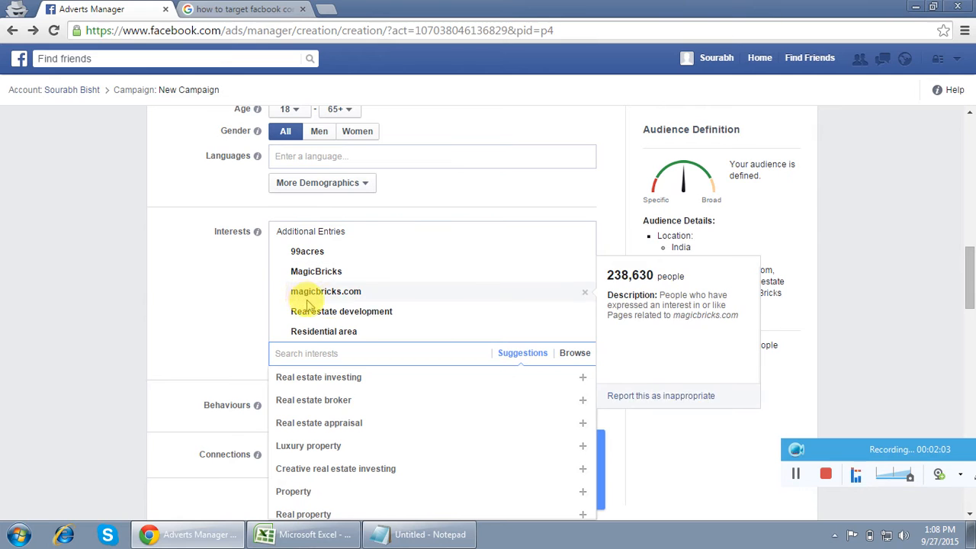
{"action": "left_click_drag", "start_coordinate": [970, 266], "coordinate": [970, 281]}
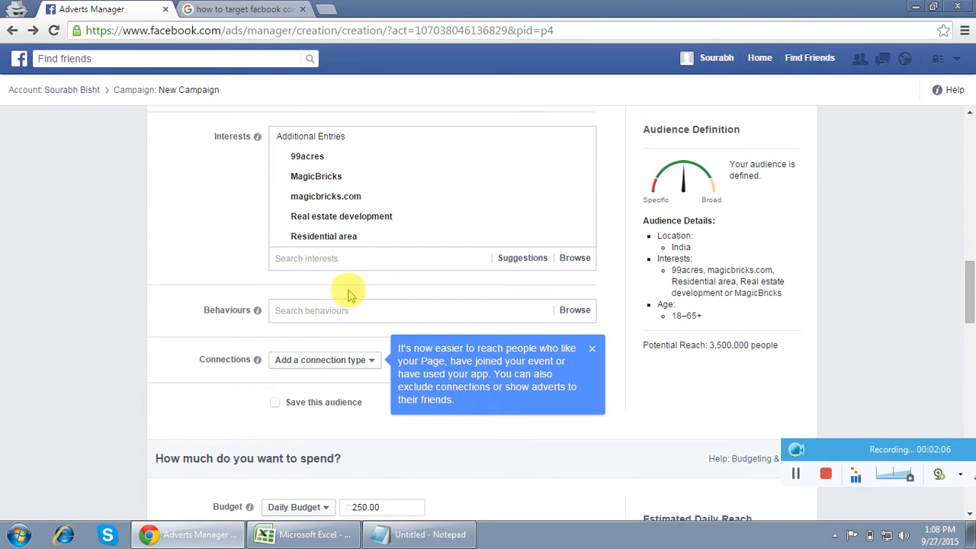
{"action": "left_click", "coordinate": [591, 349]}
- Review the chosen competitor interests, the audience definition, and the campaign's budget, schedule, advert text and account sections
{"action": "scroll", "coordinate": [616, 366], "scroll_direction": "up", "scroll_amount": 1}
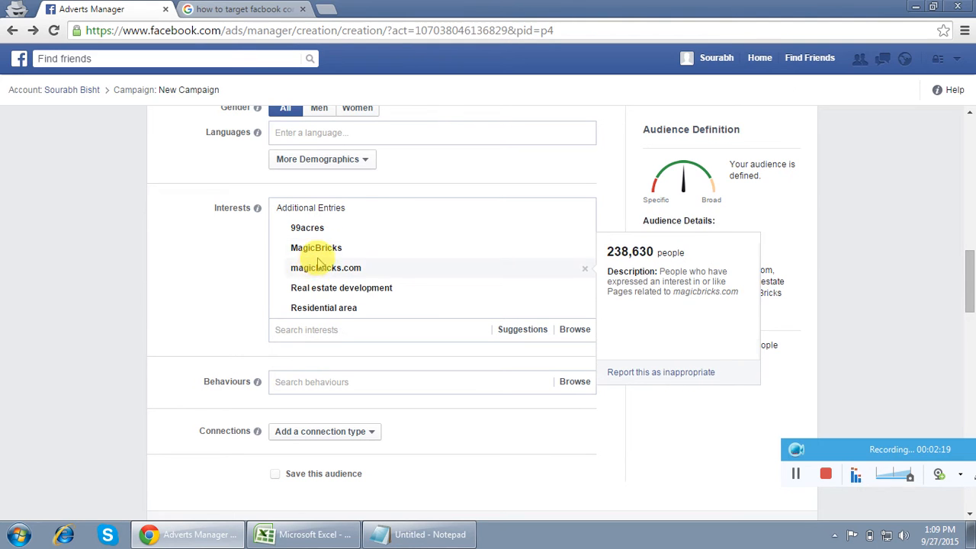
{"action": "mouse_move", "coordinate": [259, 209]}
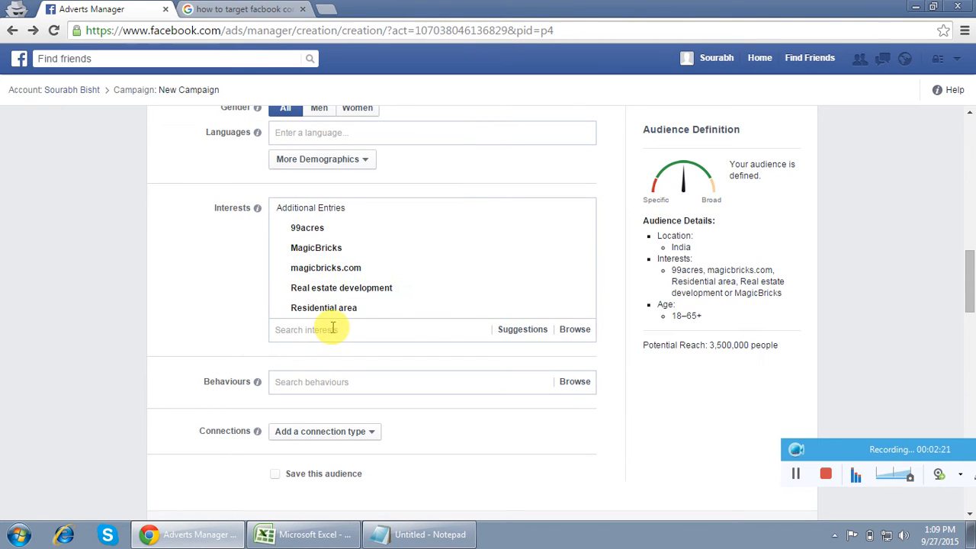
{"action": "mouse_move", "coordinate": [329, 290]}
{"action": "mouse_move", "coordinate": [329, 307]}
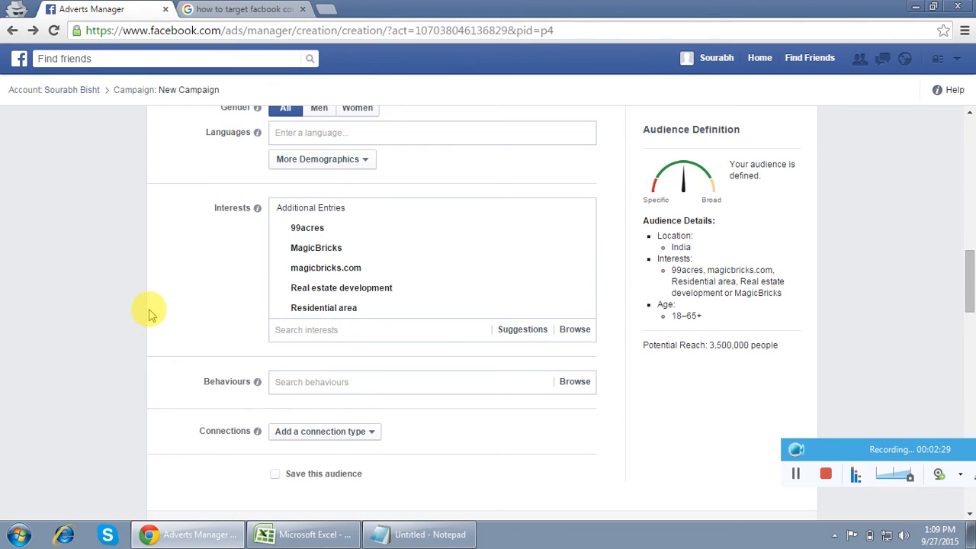
{"action": "scroll", "coordinate": [149, 313], "scroll_direction": "up", "scroll_amount": 4}
{"action": "scroll", "coordinate": [150, 313], "scroll_direction": "down", "scroll_amount": 5}
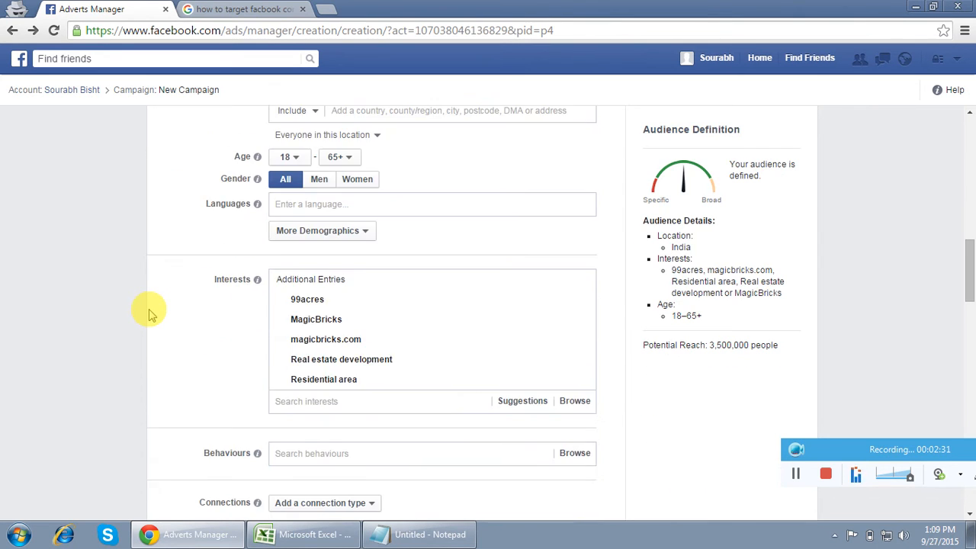
{"action": "scroll", "coordinate": [116, 335], "scroll_direction": "down", "scroll_amount": 10}
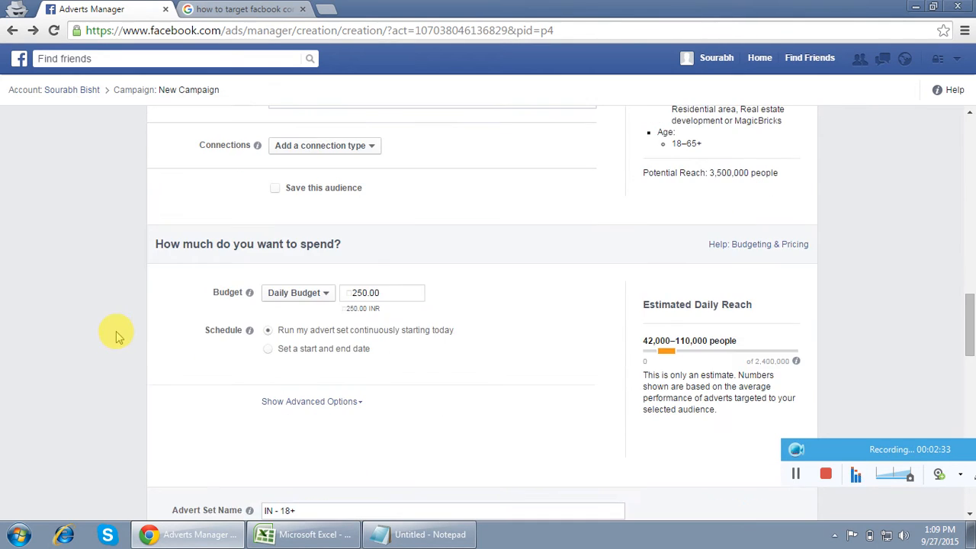
{"action": "scroll", "coordinate": [181, 333], "scroll_direction": "down", "scroll_amount": 4}
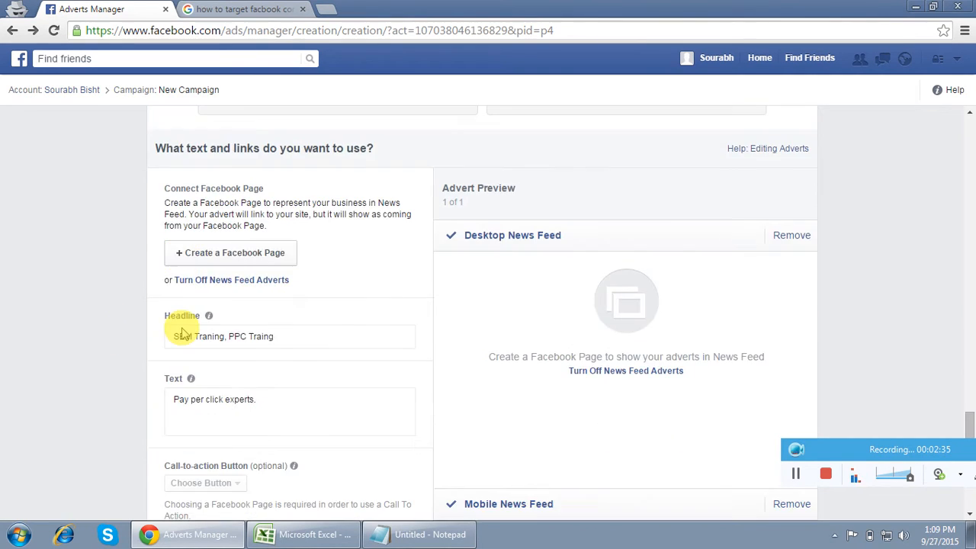
{"action": "scroll", "coordinate": [181, 333], "scroll_direction": "up", "scroll_amount": 10}
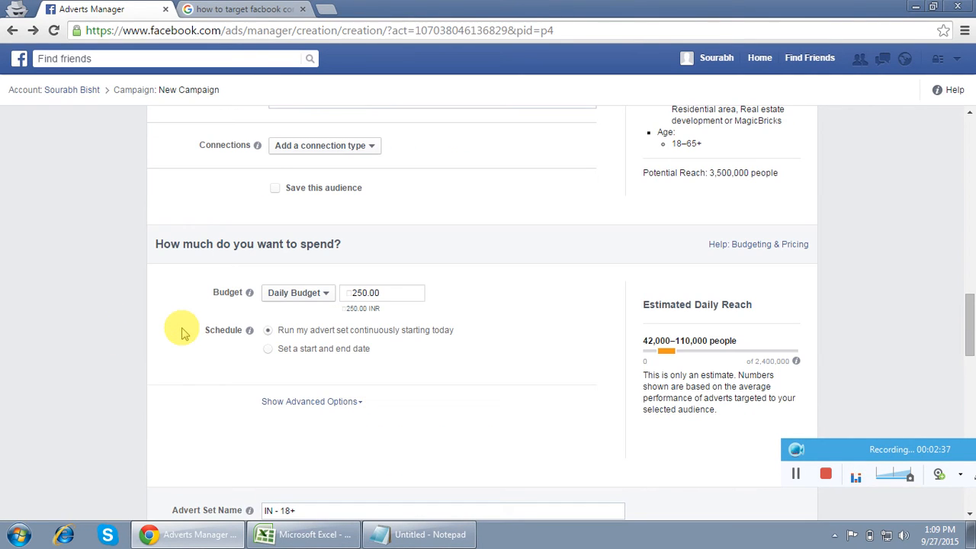
{"action": "scroll", "coordinate": [182, 333], "scroll_direction": "up", "scroll_amount": 7}
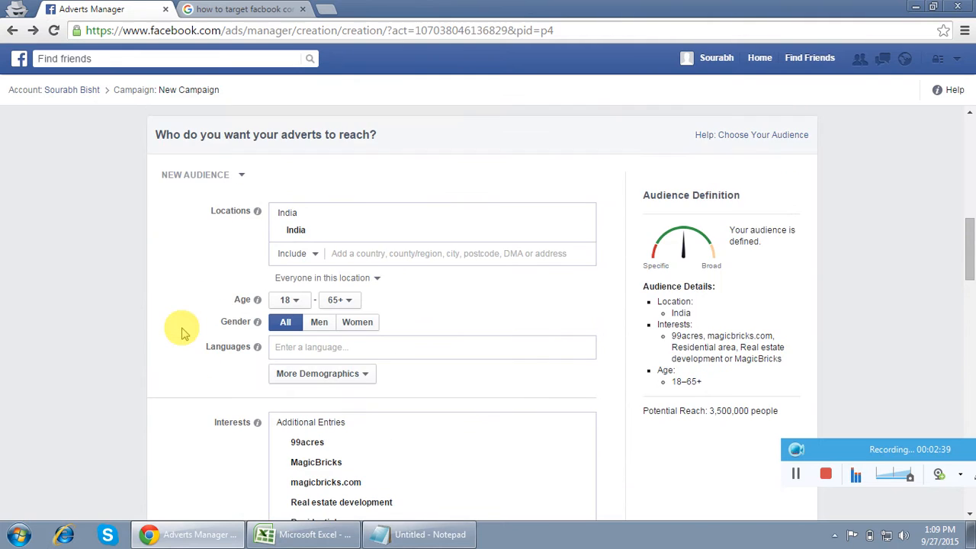
{"action": "scroll", "coordinate": [181, 333], "scroll_direction": "up", "scroll_amount": 5}
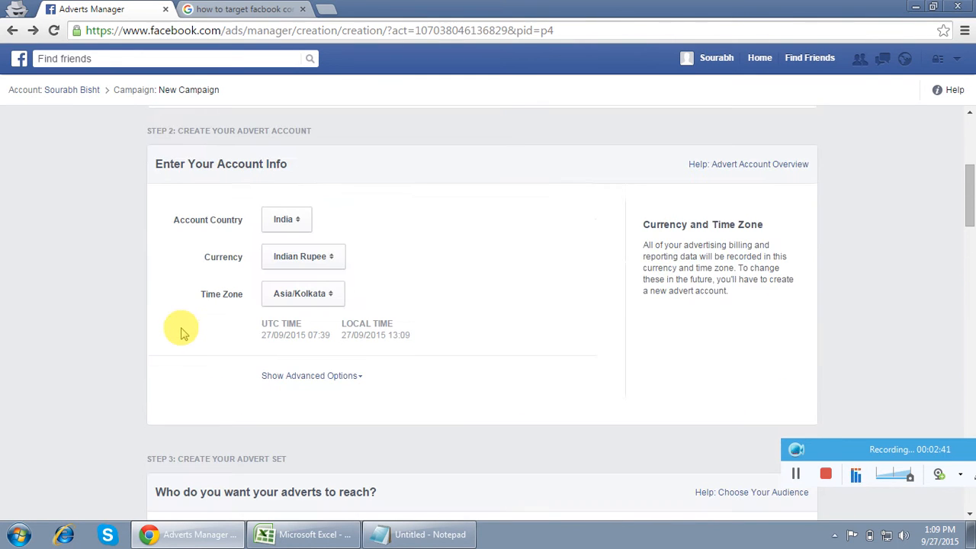
{"action": "scroll", "coordinate": [181, 333], "scroll_direction": "down", "scroll_amount": 7}
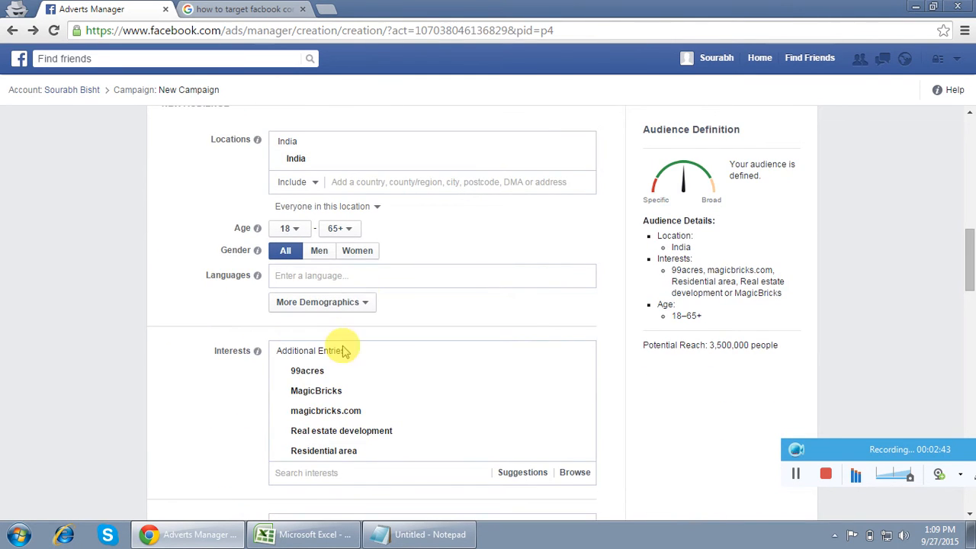
{"action": "mouse_move", "coordinate": [326, 369]}
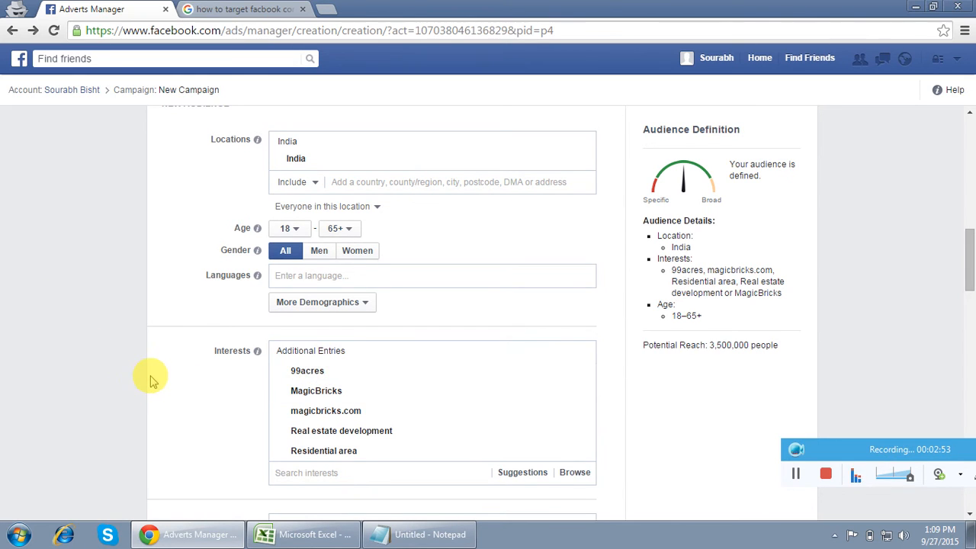
- Open the account's Audiences page and start a custom audience from a customer list added by copy and paste
{"action": "scroll", "coordinate": [150, 379], "scroll_direction": "up", "scroll_amount": 10}
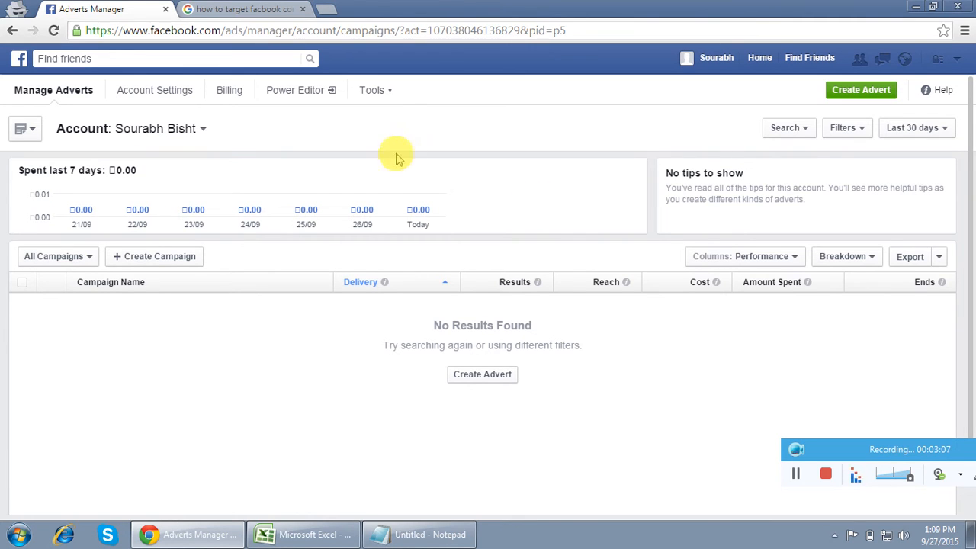
{"action": "left_click", "coordinate": [372, 93]}
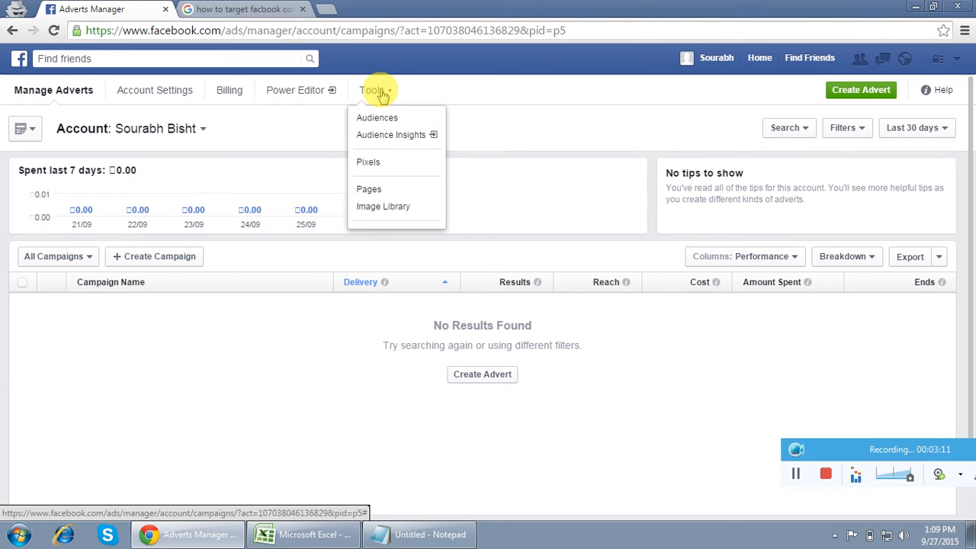
{"action": "left_click", "coordinate": [376, 118]}
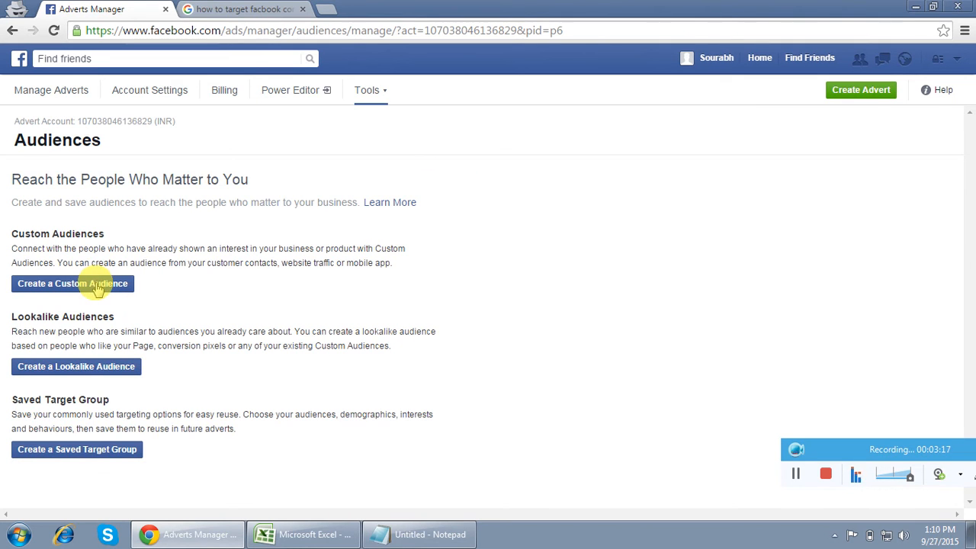
{"action": "left_click", "coordinate": [97, 285]}
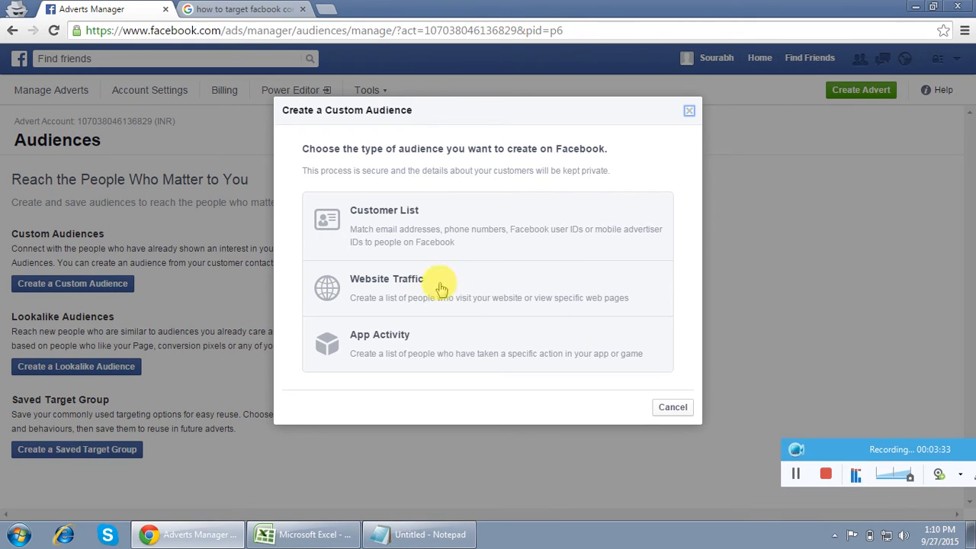
{"action": "left_click", "coordinate": [432, 232]}
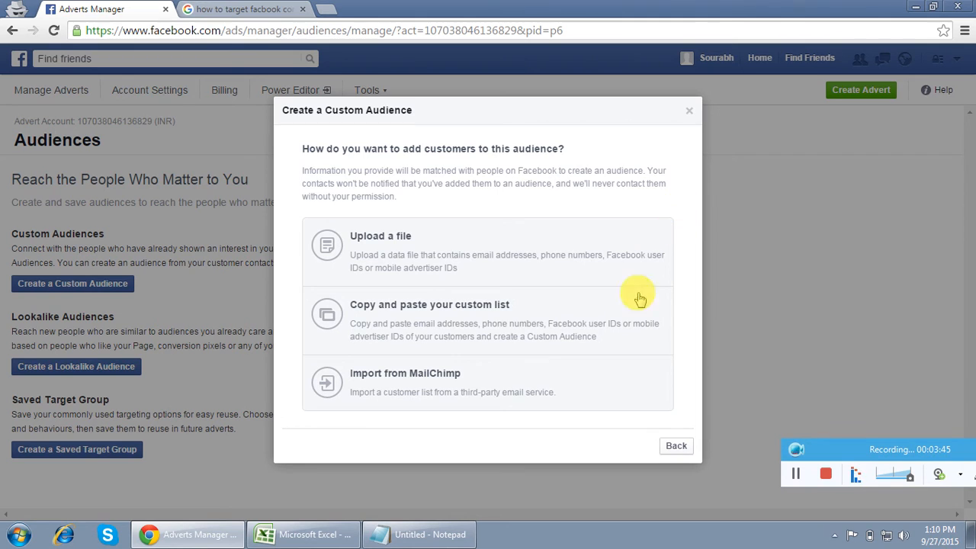
{"action": "left_click", "coordinate": [448, 322]}
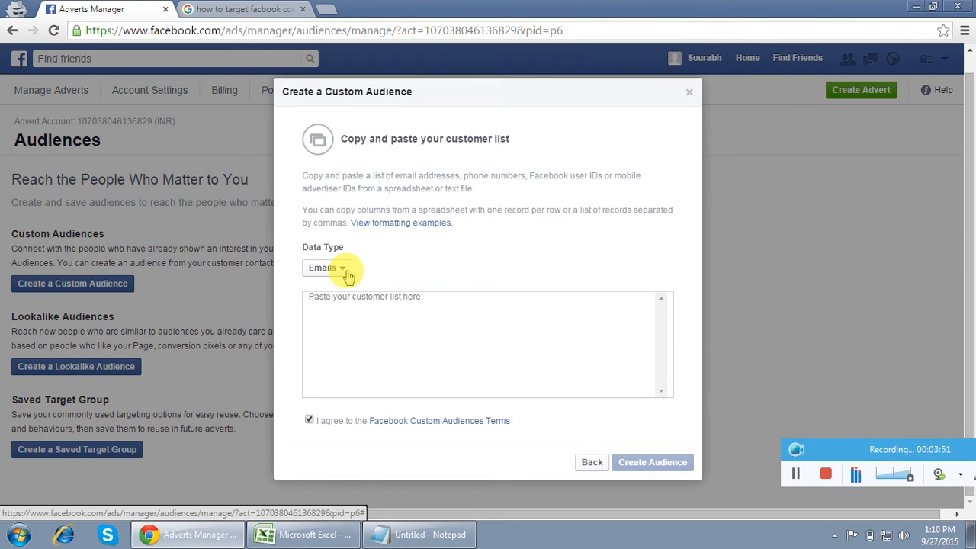
- Check the data types offered for the list, and copy the email addresses in A2:A23 of the Excel members sheet
{"action": "left_click", "coordinate": [336, 271]}
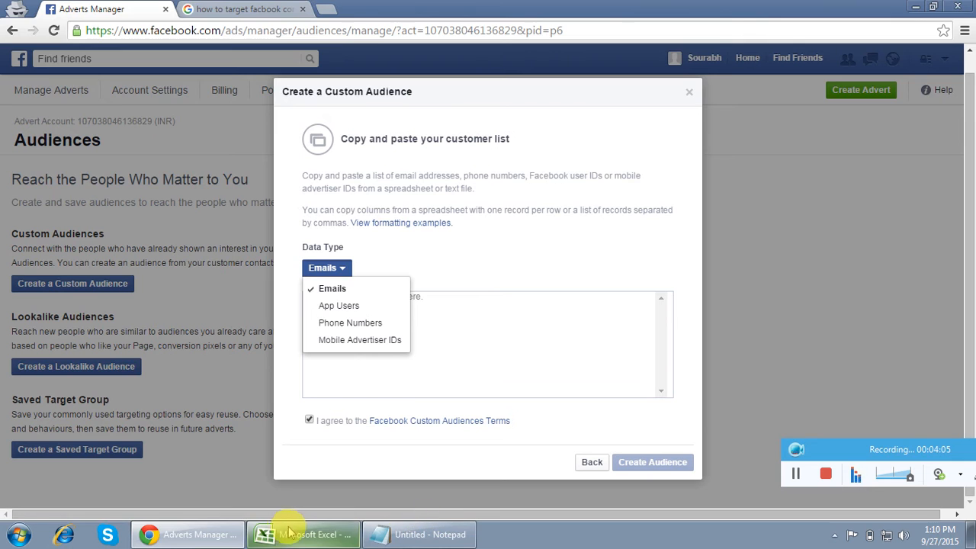
{"action": "left_click", "coordinate": [263, 533]}
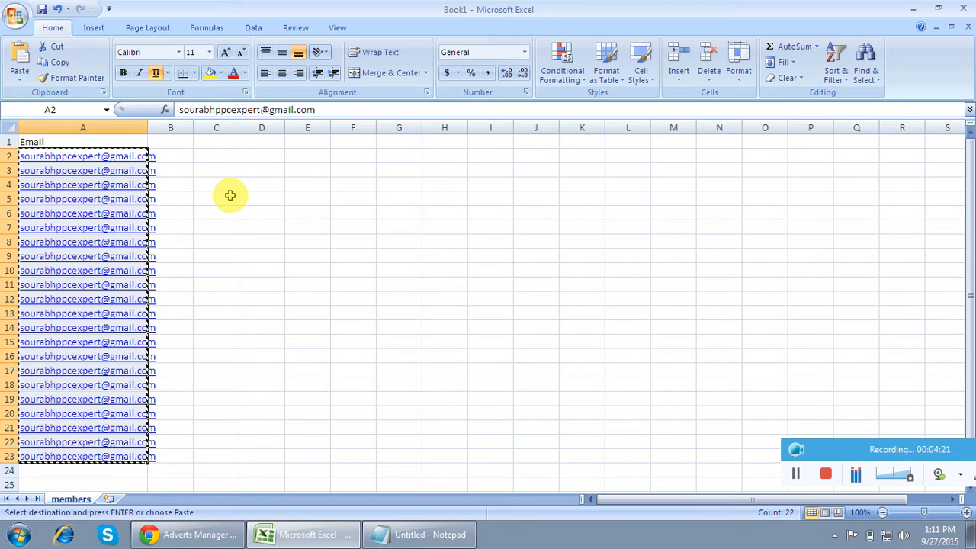
{"action": "key", "text": "ctrl+c"}
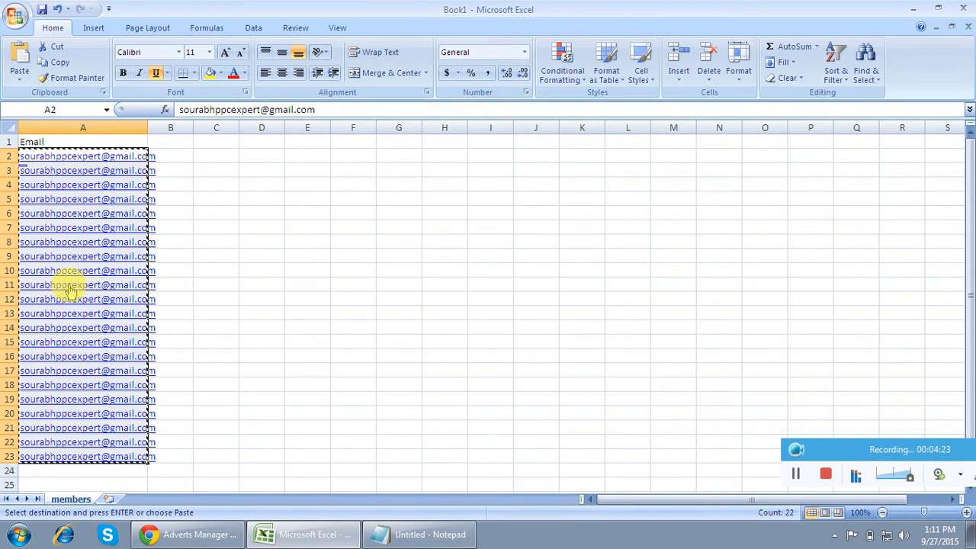
{"action": "left_click", "coordinate": [227, 535]}
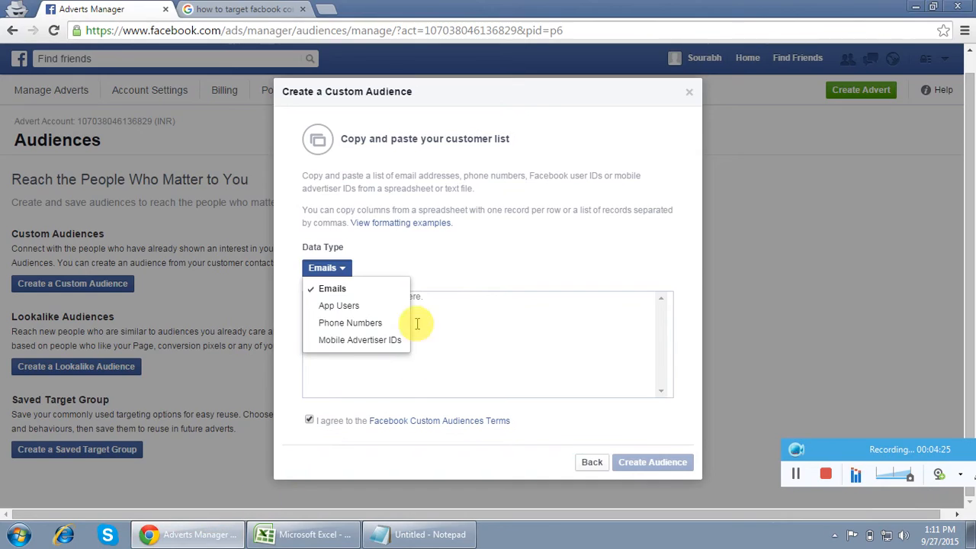
- Paste the copied addresses as the customer list with the Emails data type, and create the audience
{"action": "left_click", "coordinate": [453, 343]}
{"action": "left_click", "coordinate": [349, 267]}
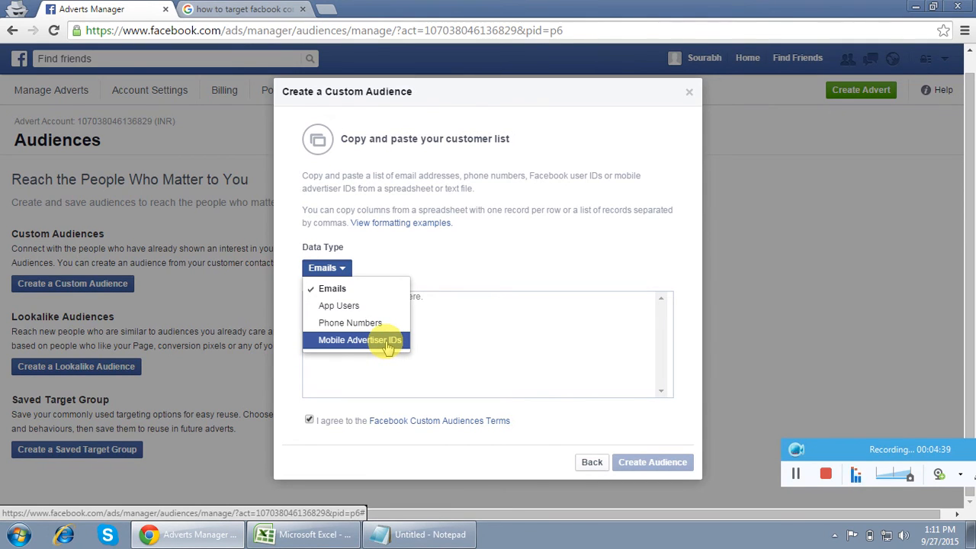
{"action": "left_click", "coordinate": [473, 336]}
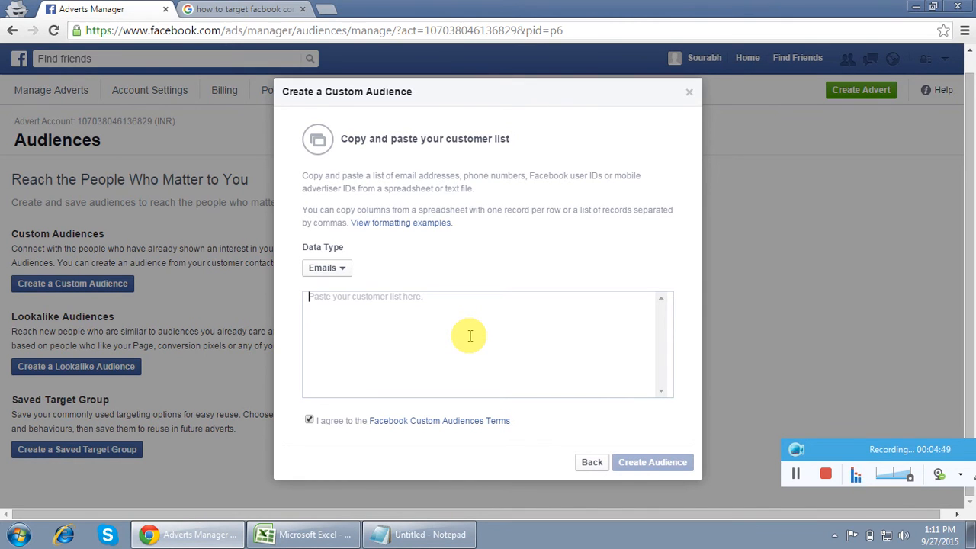
{"action": "key", "text": "ctrl+v"}
{"action": "mouse_move", "coordinate": [663, 373]}
{"action": "left_mouse_down"}
{"action": "mouse_move", "coordinate": [667, 312]}
{"action": "mouse_move", "coordinate": [660, 381]}
{"action": "left_mouse_up"}
{"action": "left_click", "coordinate": [528, 352]}
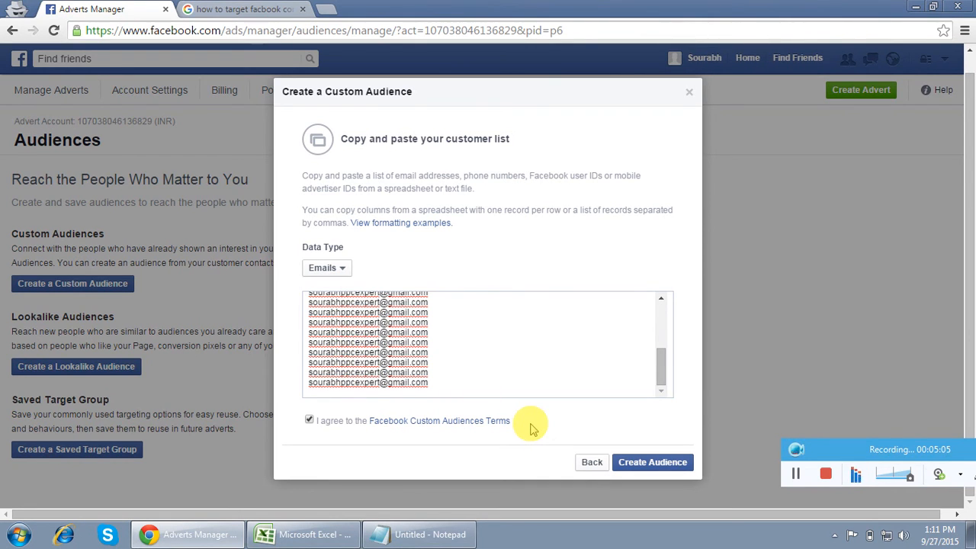
{"action": "left_click", "coordinate": [646, 462]}
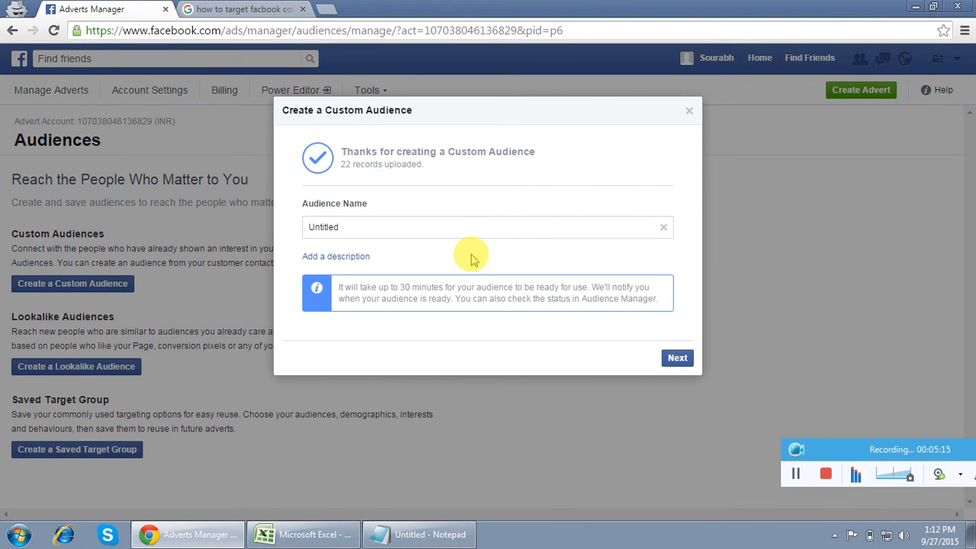
- Recheck the email list in Excel, name the audience "PPC Course Custom Audience - ppcexpertclasses.com" and finish its creation
{"action": "left_click", "coordinate": [278, 534]}
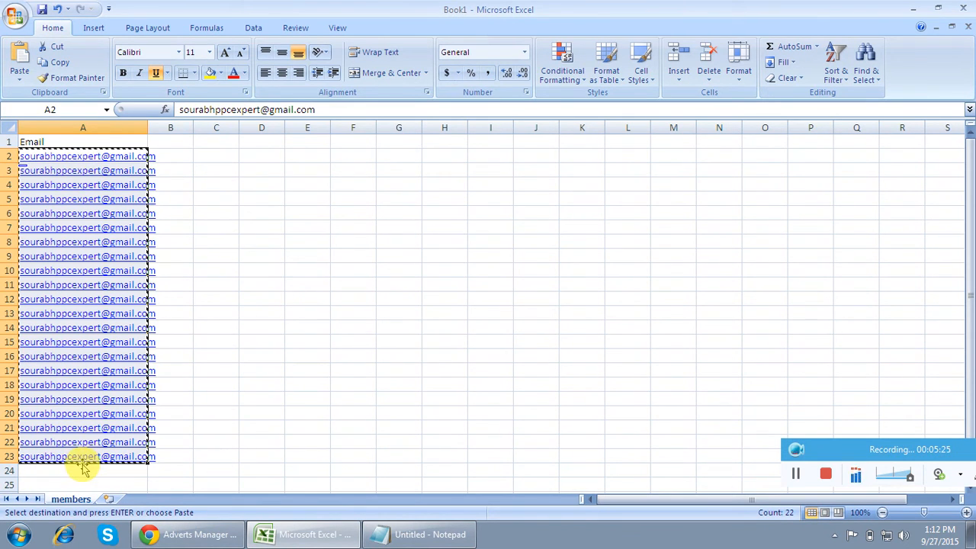
{"action": "left_click", "coordinate": [191, 534]}
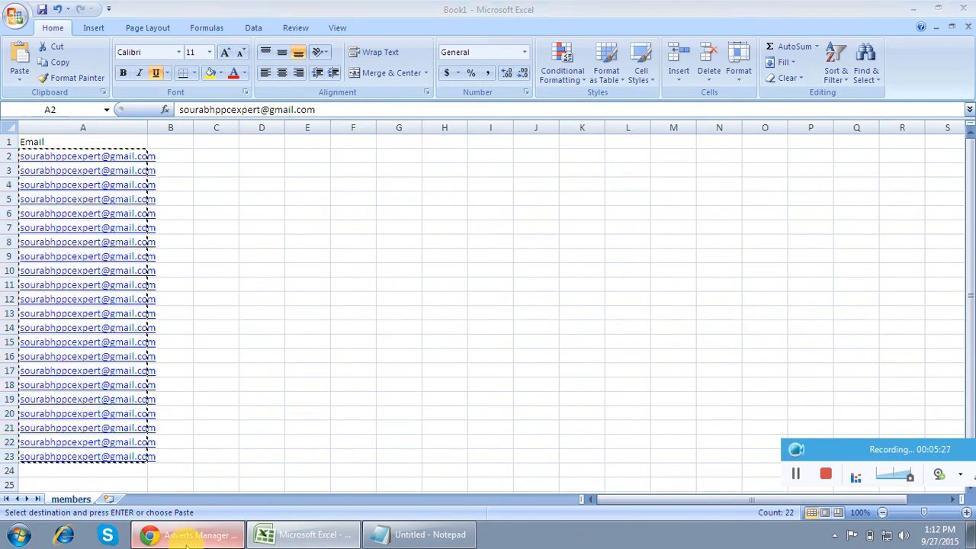
{"action": "double_click", "coordinate": [367, 225]}
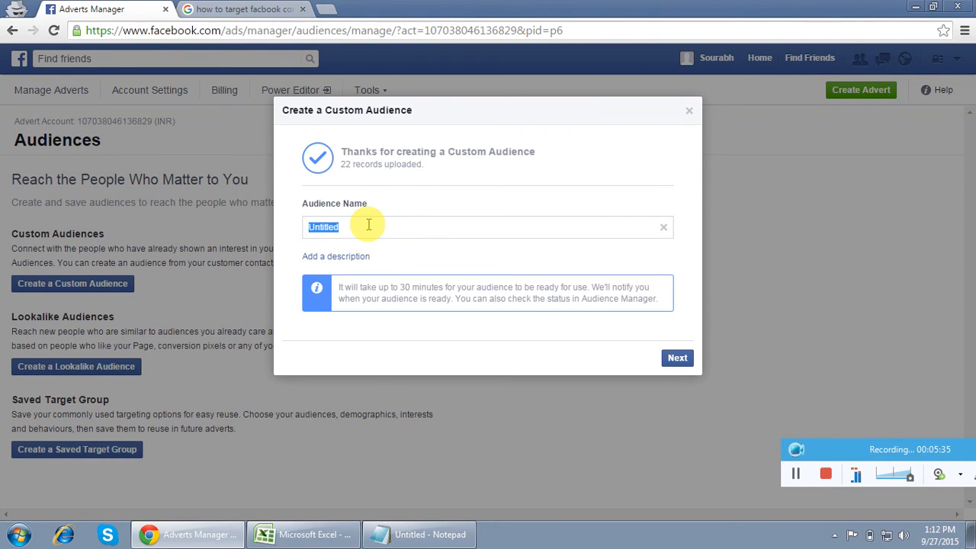
{"action": "type", "text": "PP"}
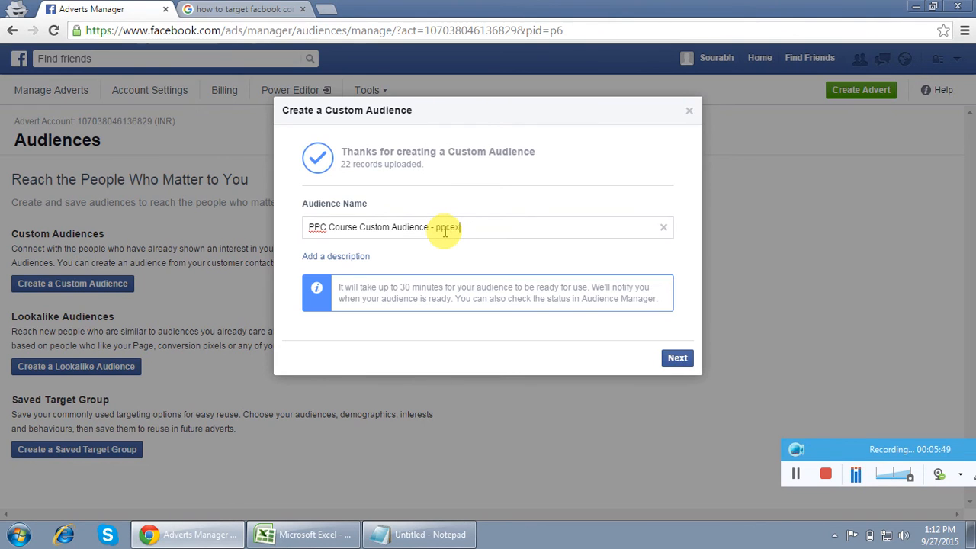
{"action": "type", "text": "lasses.com"}
{"action": "left_click", "coordinate": [677, 358]}
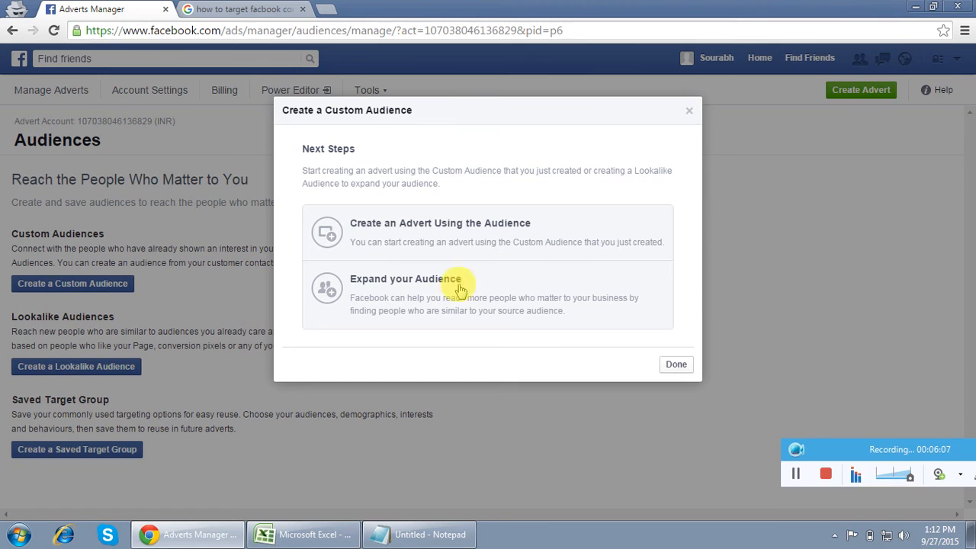
{"action": "left_click", "coordinate": [676, 363]}
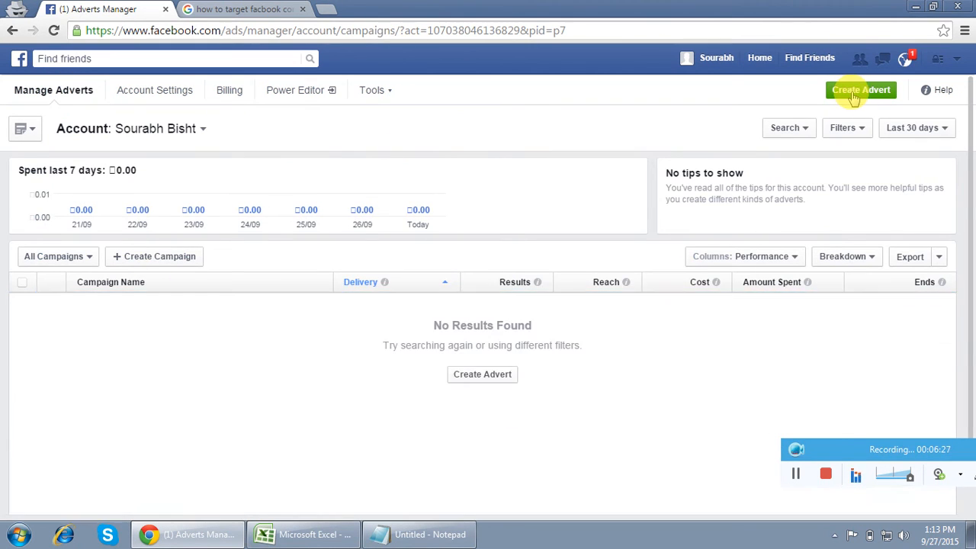
{"action": "left_click", "coordinate": [854, 93]}
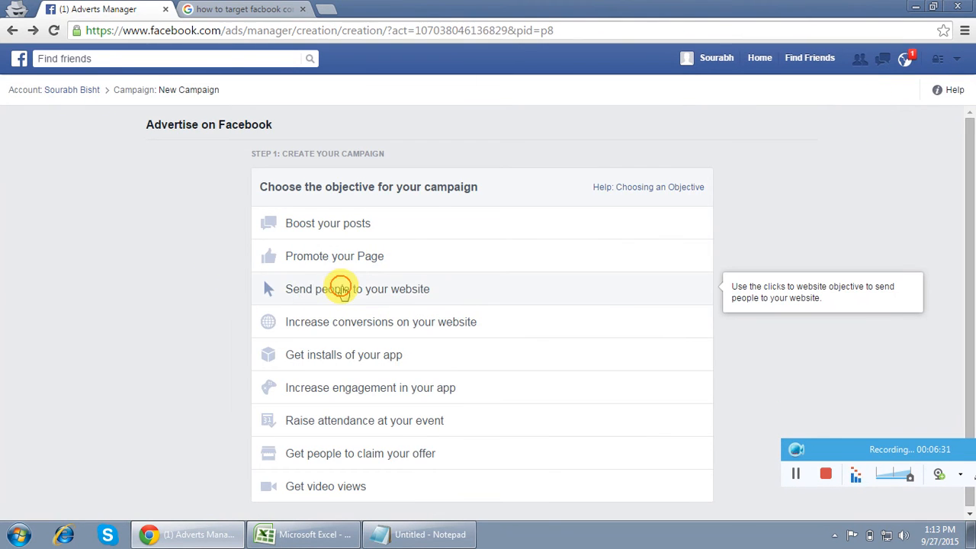
{"action": "left_click", "coordinate": [341, 289]}
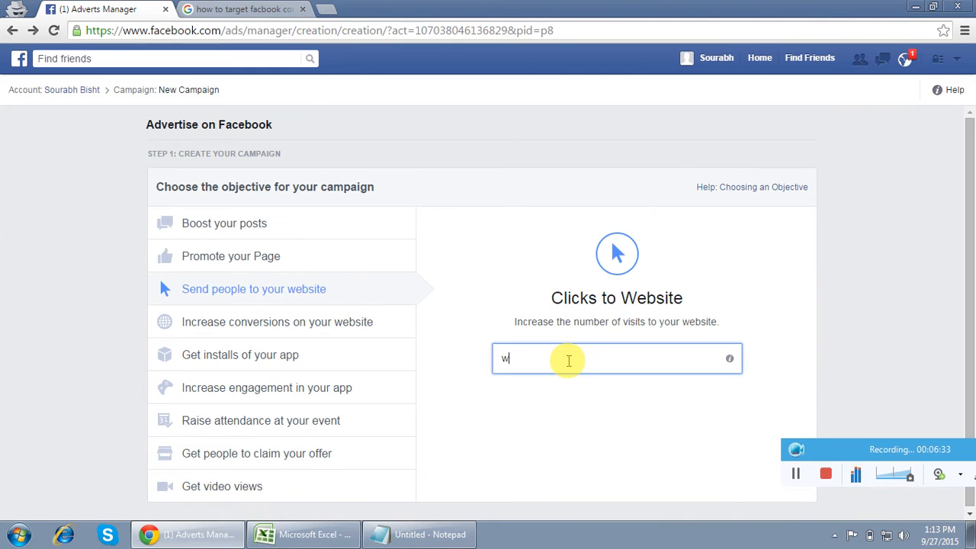
{"action": "type", "text": "www.ppce"}
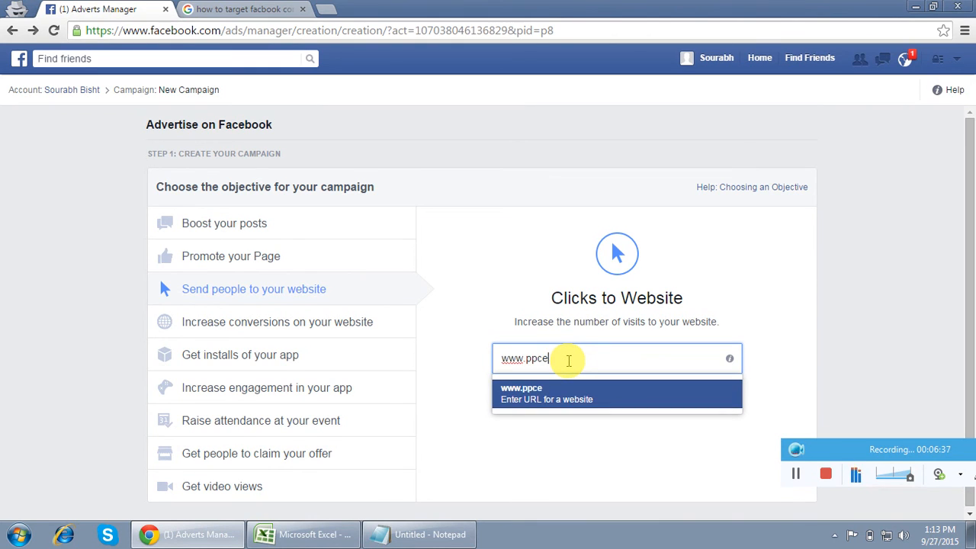
{"action": "type", "text": "xpertclasses.com"}
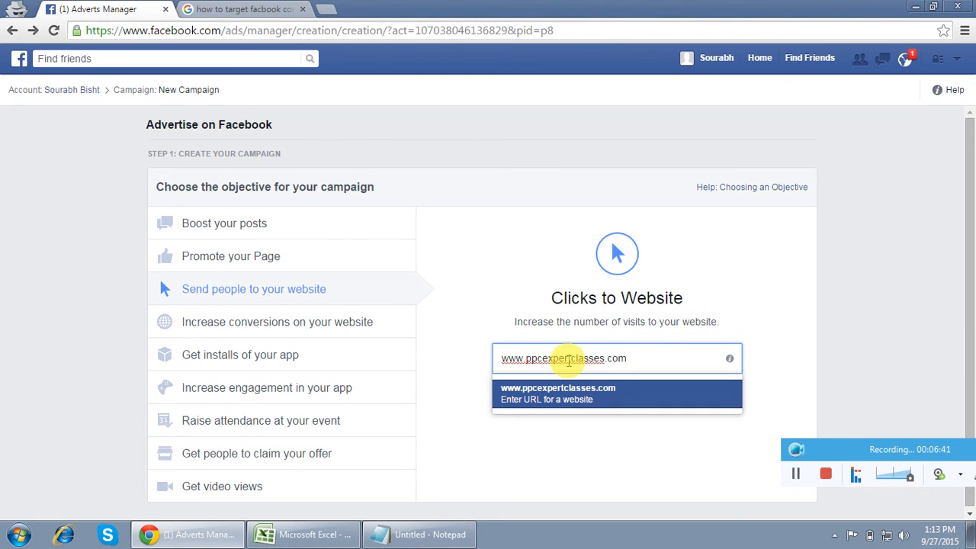
{"action": "key", "text": "Return"}
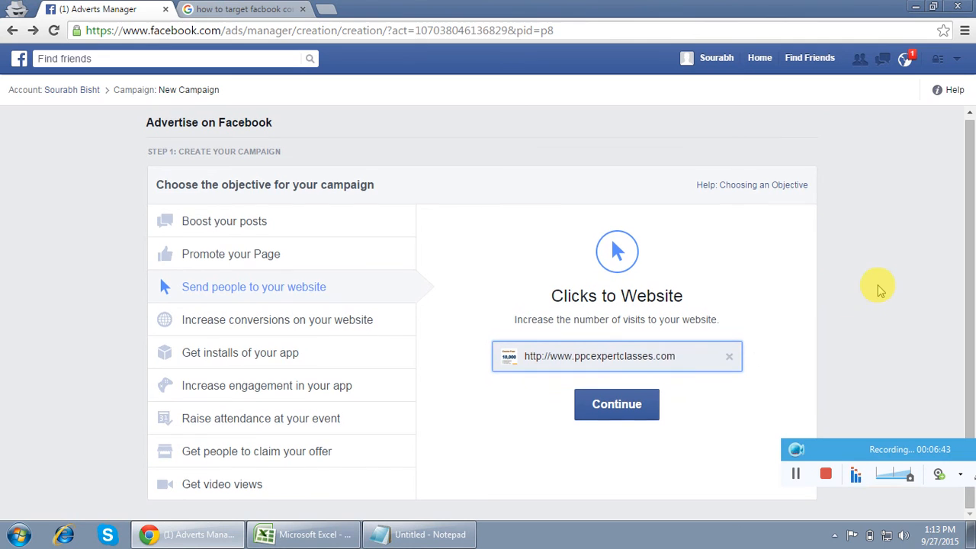
{"action": "left_click", "coordinate": [606, 404]}
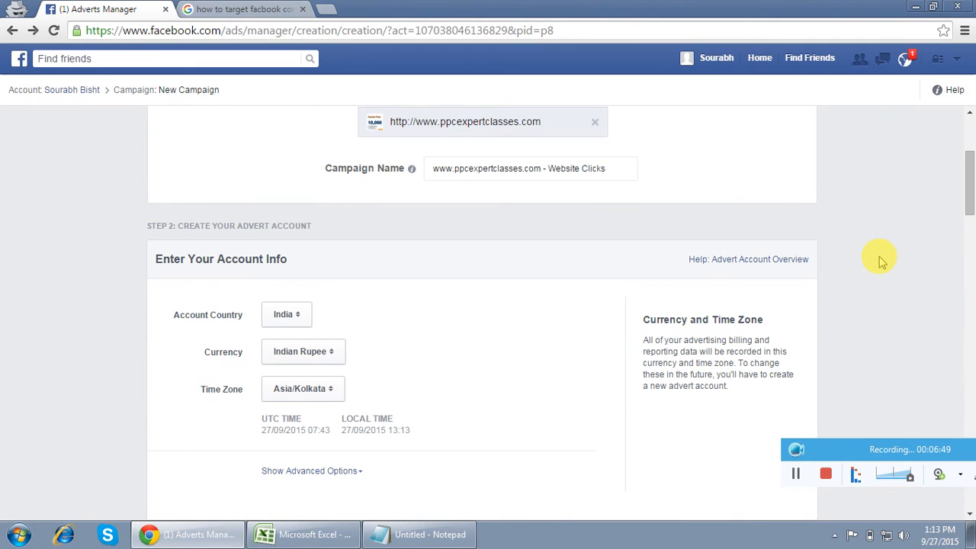
- Check the advert set's saved audiences, and include the custom audience "PPC Course Custom Audience - ppcexpertclasses.com" in its targeting
{"action": "scroll", "coordinate": [880, 260], "scroll_direction": "down", "scroll_amount": 1}
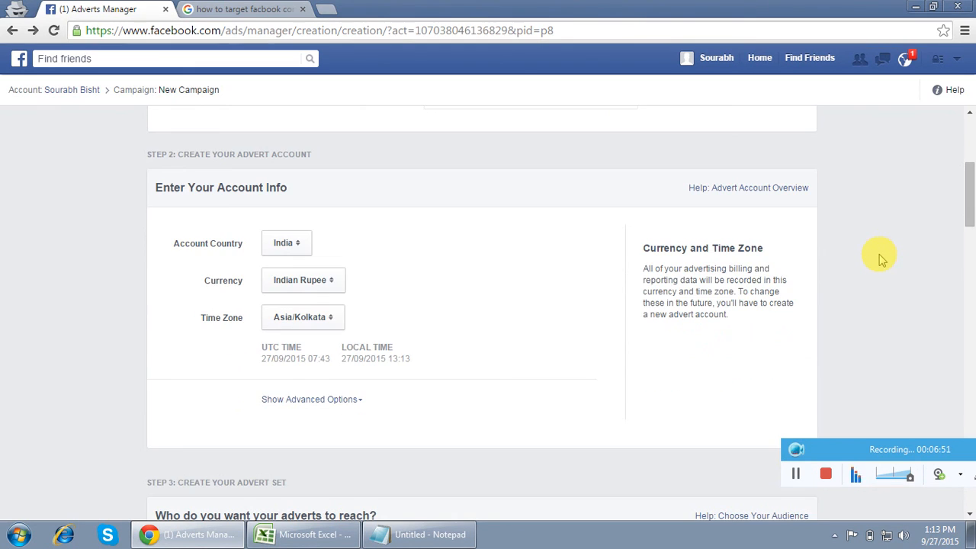
{"action": "scroll", "coordinate": [881, 260], "scroll_direction": "down", "scroll_amount": 4}
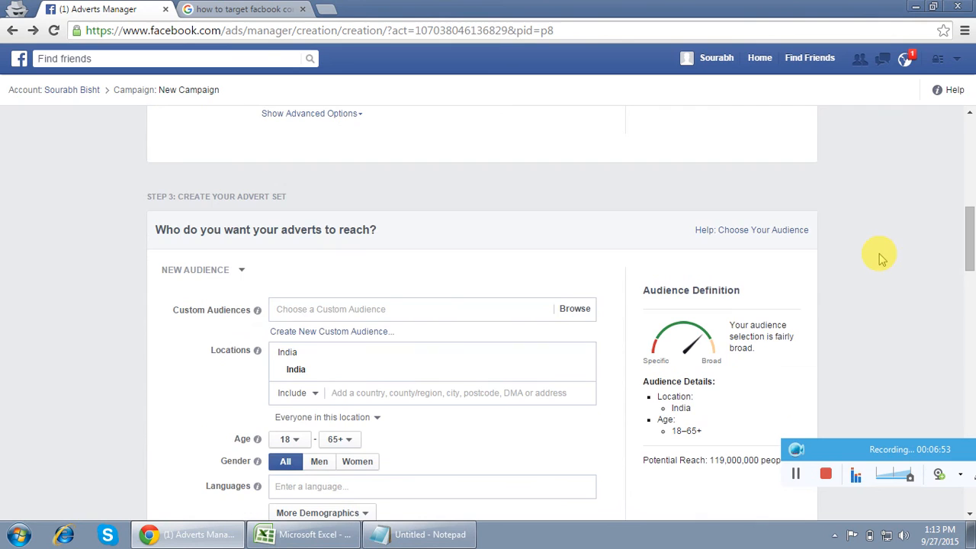
{"action": "left_click", "coordinate": [241, 271]}
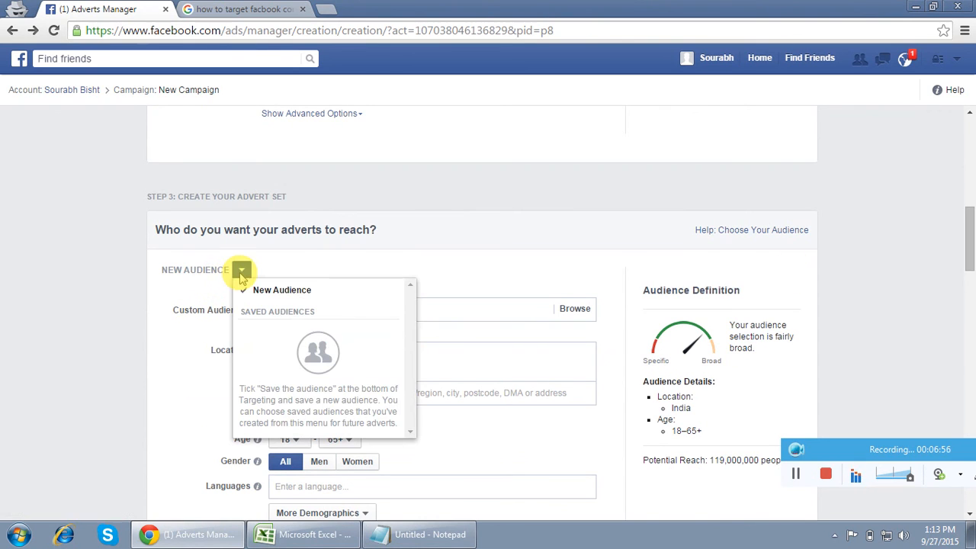
{"action": "left_click", "coordinate": [278, 294]}
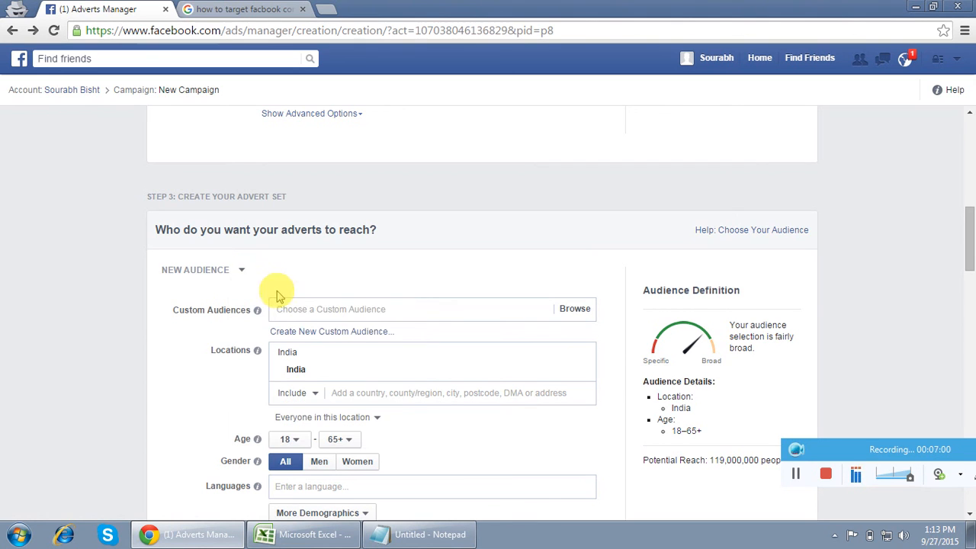
{"action": "left_click", "coordinate": [241, 270]}
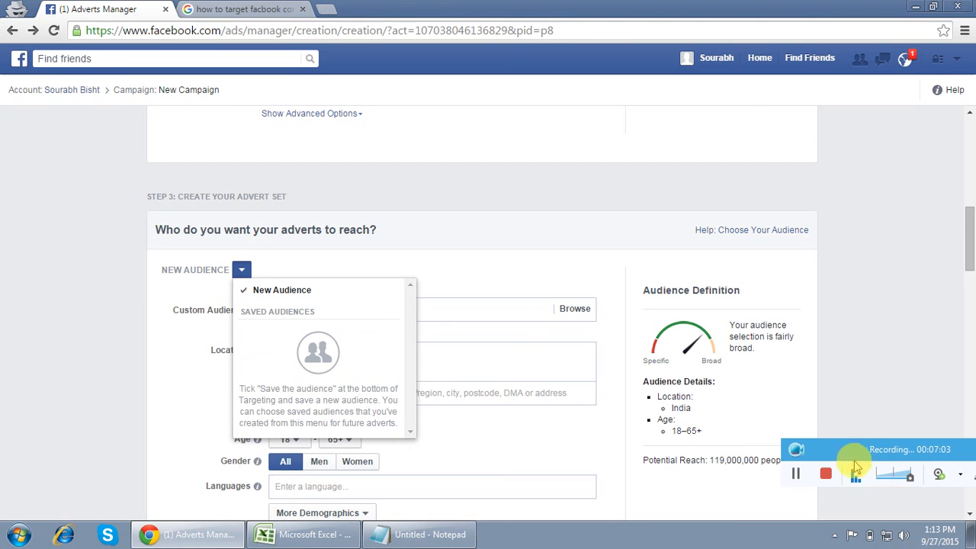
{"action": "left_click", "coordinate": [794, 474]}
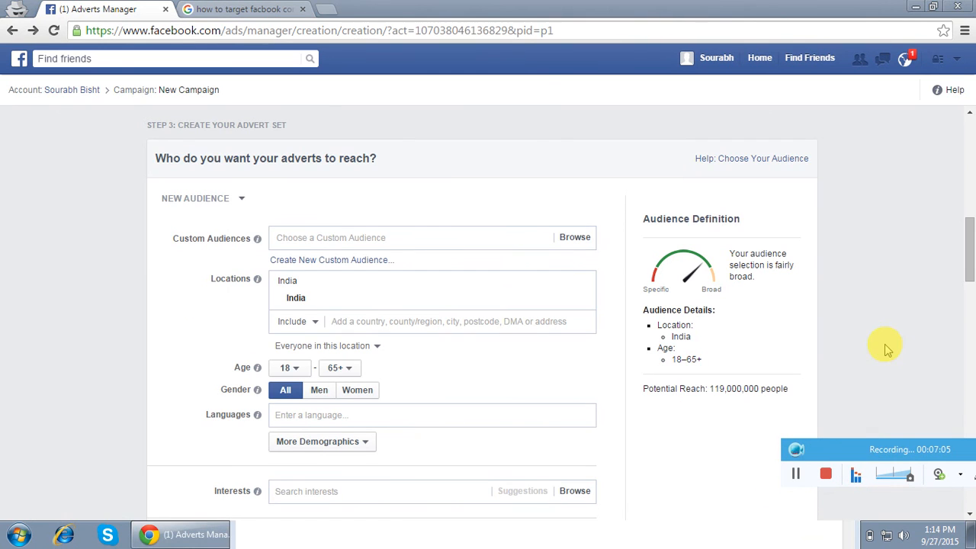
{"action": "left_click", "coordinate": [884, 346]}
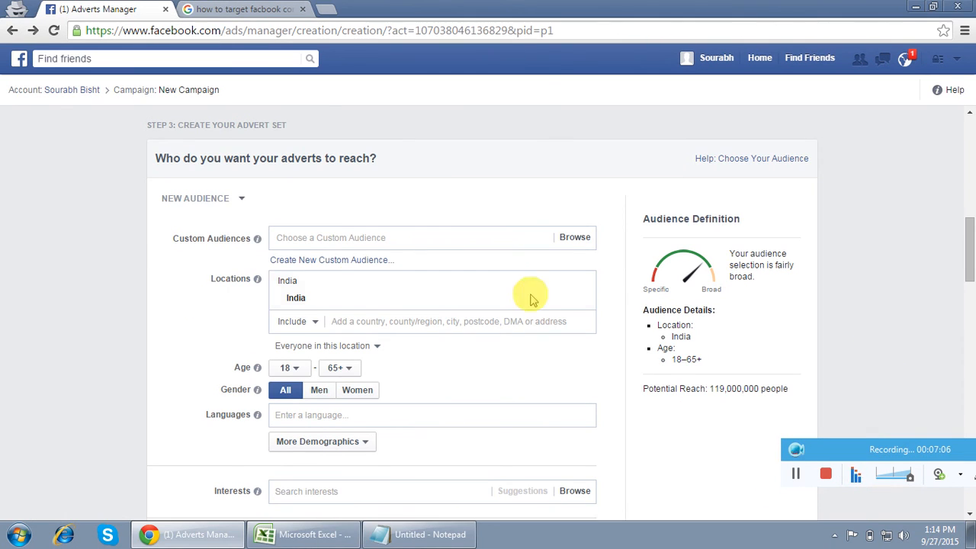
{"action": "left_click", "coordinate": [289, 240]}
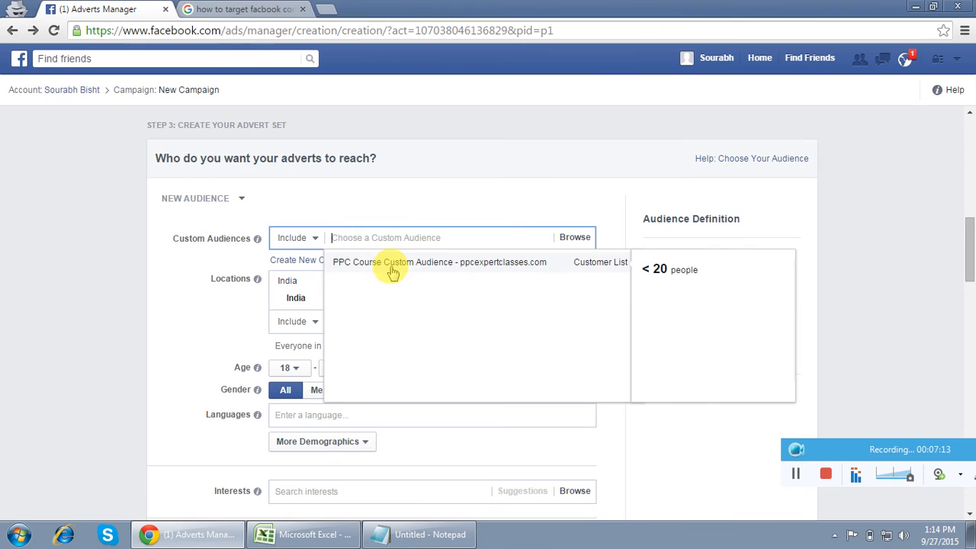
{"action": "left_click", "coordinate": [366, 259]}
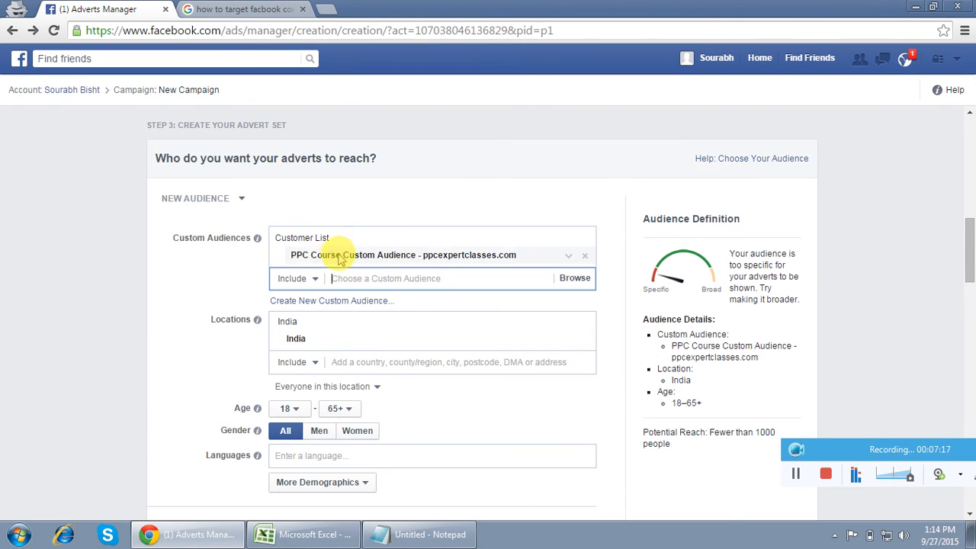
- Examine the advert set's interest, behaviour, budget and schedule options, and the advert's text, preview placements and order section
{"action": "scroll", "coordinate": [160, 347], "scroll_direction": "down", "scroll_amount": 2}
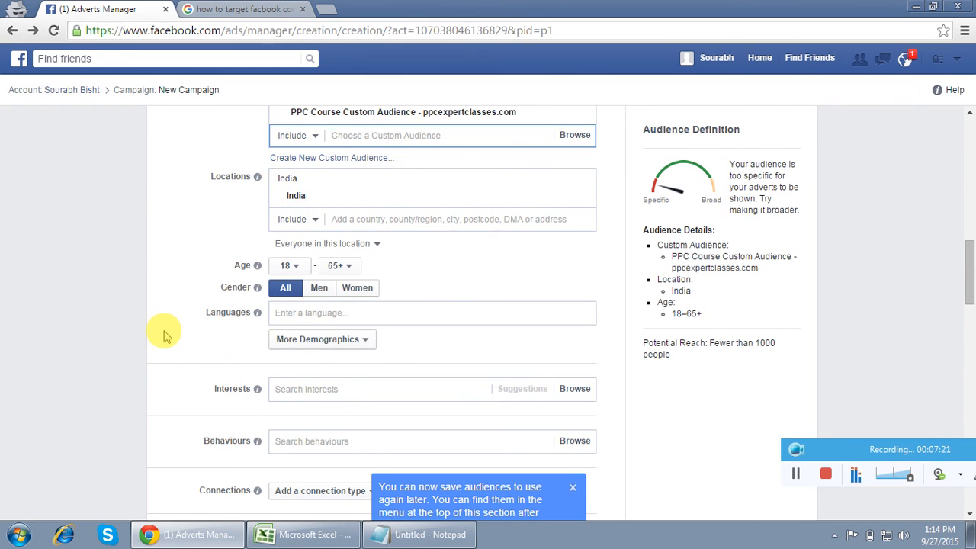
{"action": "scroll", "coordinate": [163, 330], "scroll_direction": "down", "scroll_amount": 3}
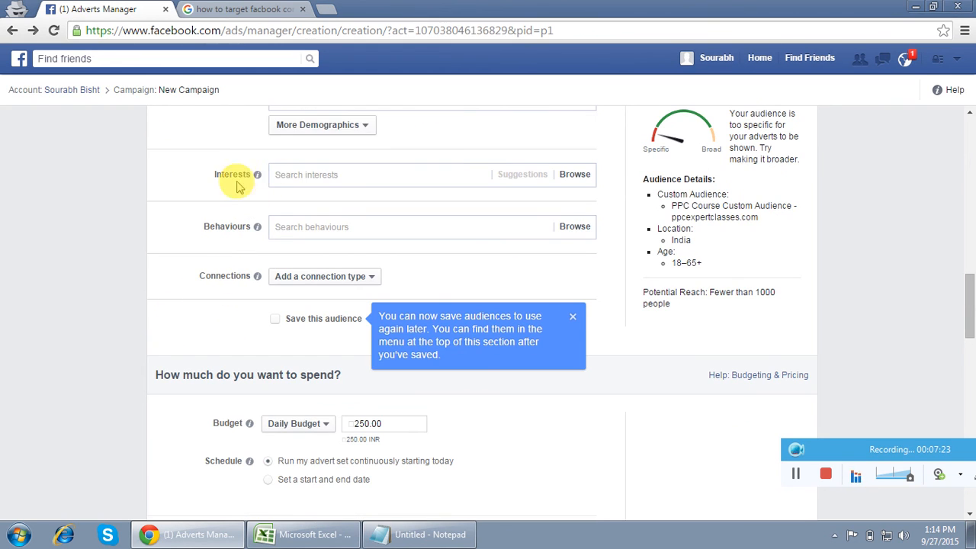
{"action": "scroll", "coordinate": [175, 289], "scroll_direction": "up", "scroll_amount": 3}
{"action": "scroll", "coordinate": [175, 290], "scroll_direction": "up", "scroll_amount": 3}
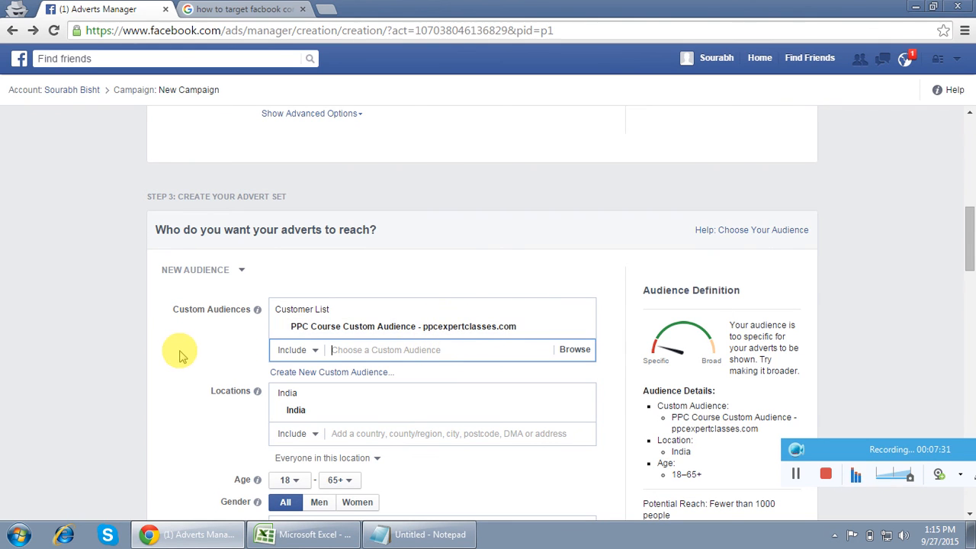
{"action": "scroll", "coordinate": [181, 355], "scroll_direction": "down", "scroll_amount": 9}
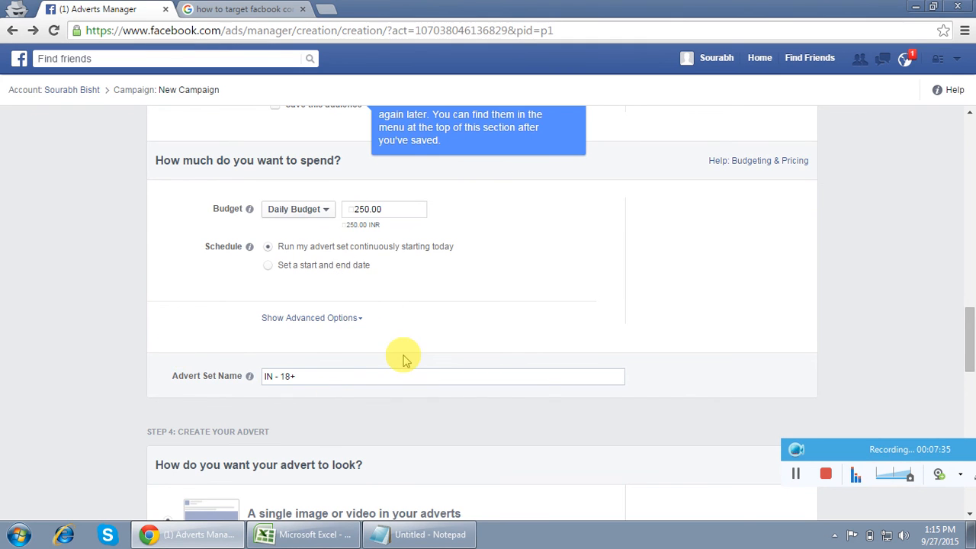
{"action": "scroll", "coordinate": [403, 357], "scroll_direction": "down", "scroll_amount": 4}
{"action": "scroll", "coordinate": [404, 358], "scroll_direction": "down", "scroll_amount": 2}
{"action": "scroll", "coordinate": [388, 396], "scroll_direction": "down", "scroll_amount": 5}
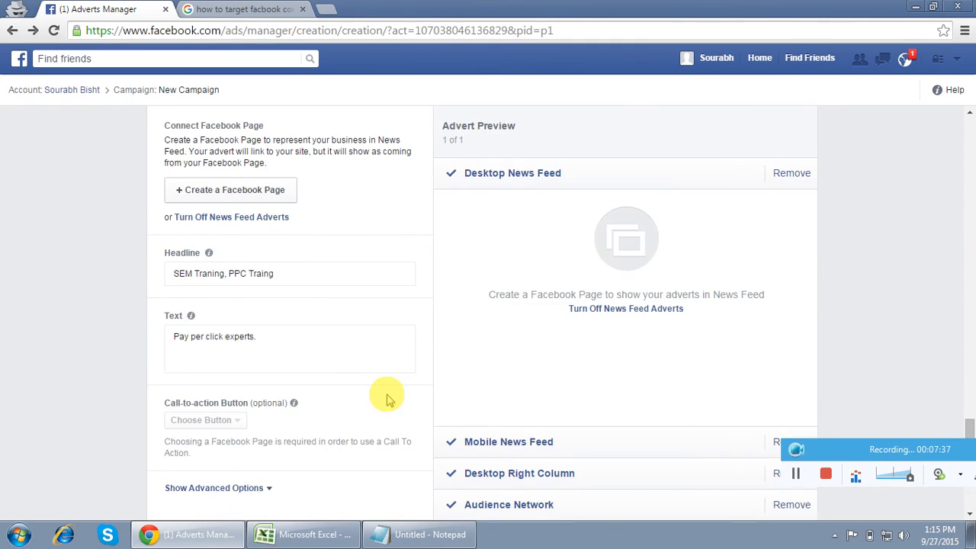
{"action": "scroll", "coordinate": [568, 369], "scroll_direction": "up", "scroll_amount": 3}
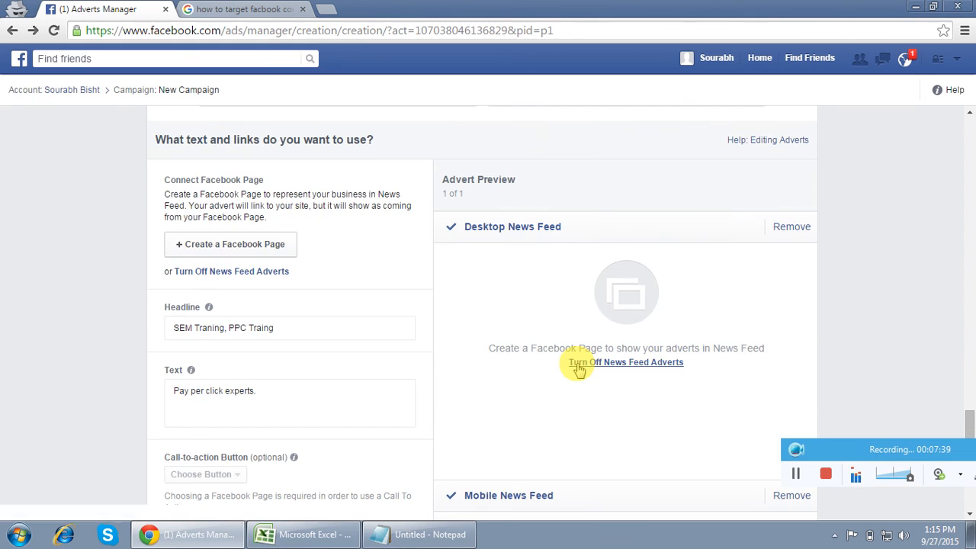
{"action": "scroll", "coordinate": [579, 369], "scroll_direction": "down", "scroll_amount": 2}
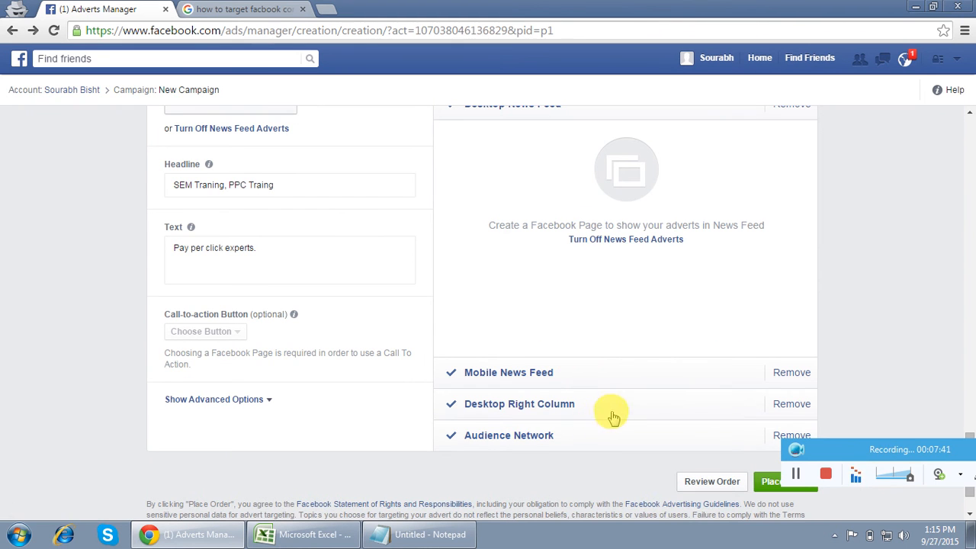
{"action": "scroll", "coordinate": [55, 358], "scroll_direction": "down", "scroll_amount": 1}
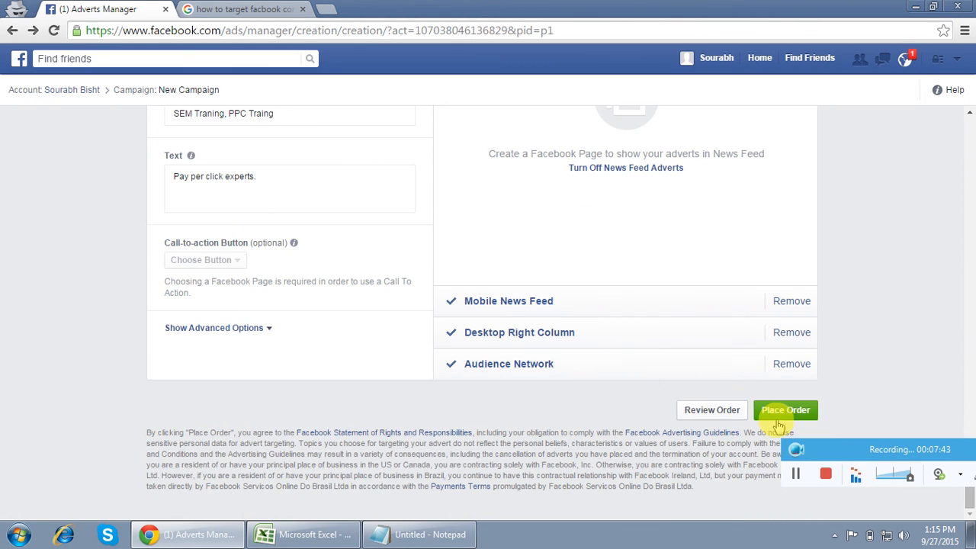
{"action": "scroll", "coordinate": [919, 323], "scroll_direction": "up", "scroll_amount": 15}
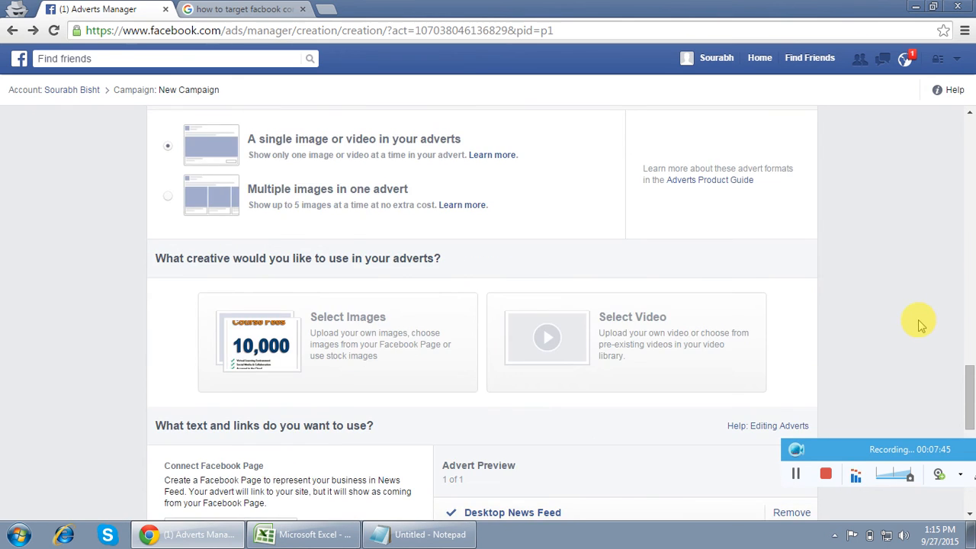
{"action": "scroll", "coordinate": [920, 323], "scroll_direction": "up", "scroll_amount": 12}
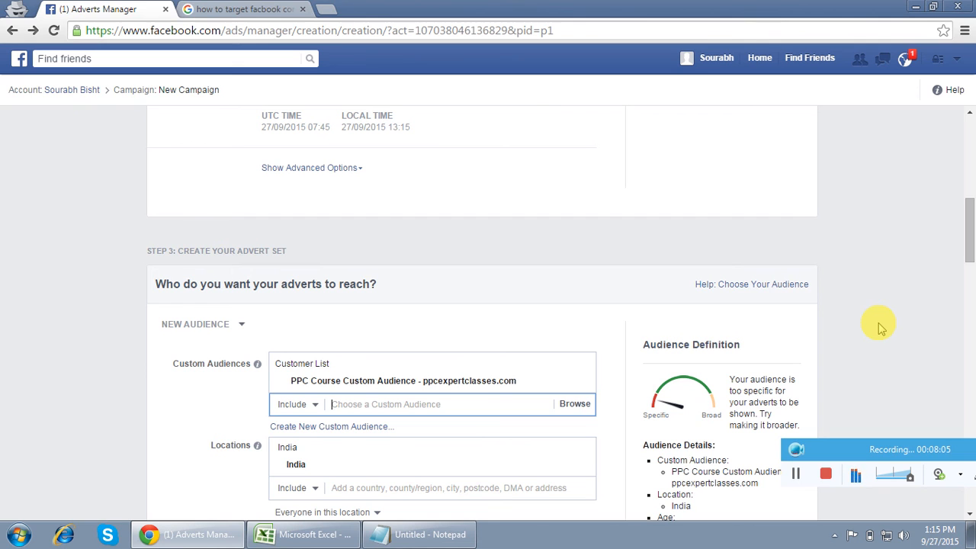
{"action": "scroll", "coordinate": [878, 322], "scroll_direction": "up", "scroll_amount": 5}
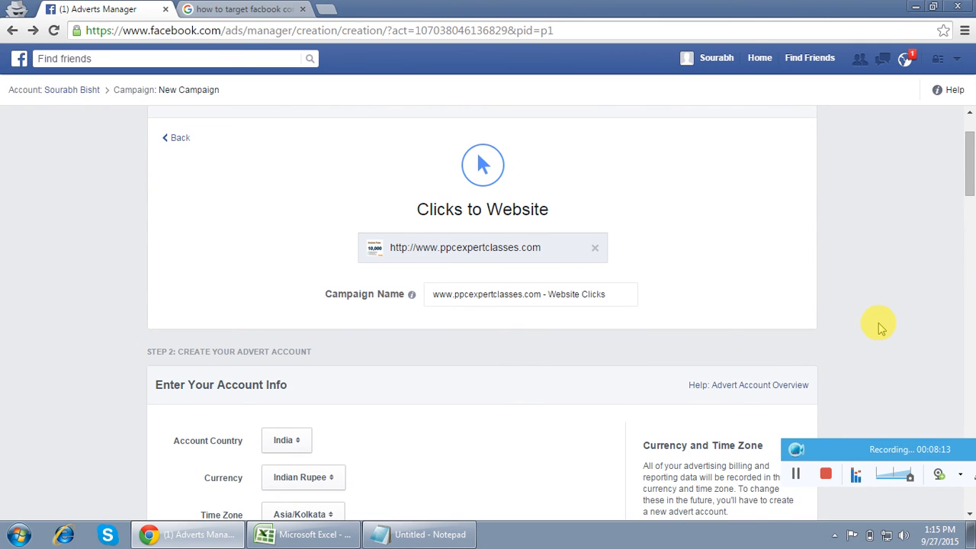
{"action": "scroll", "coordinate": [878, 323], "scroll_direction": "up", "scroll_amount": 1}
{"action": "scroll", "coordinate": [878, 322], "scroll_direction": "down", "scroll_amount": 3}
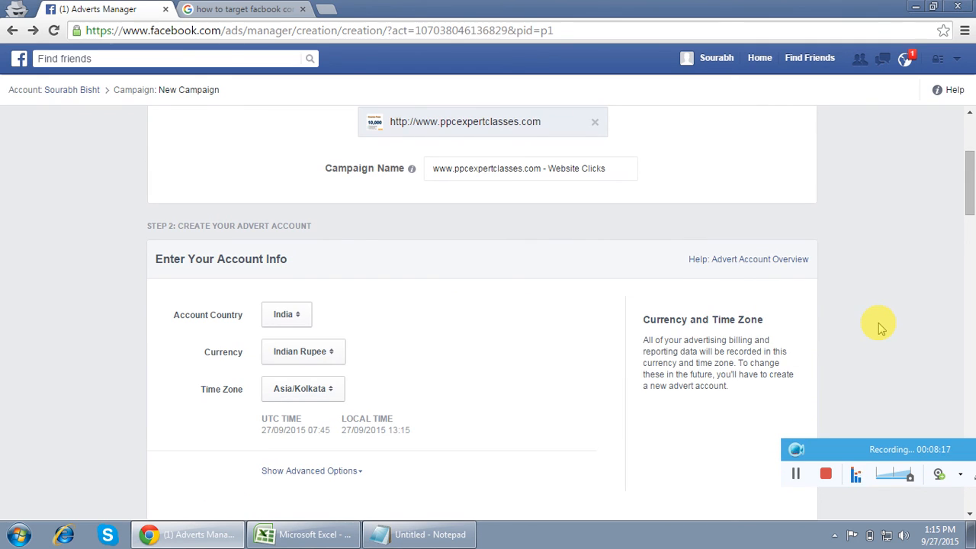